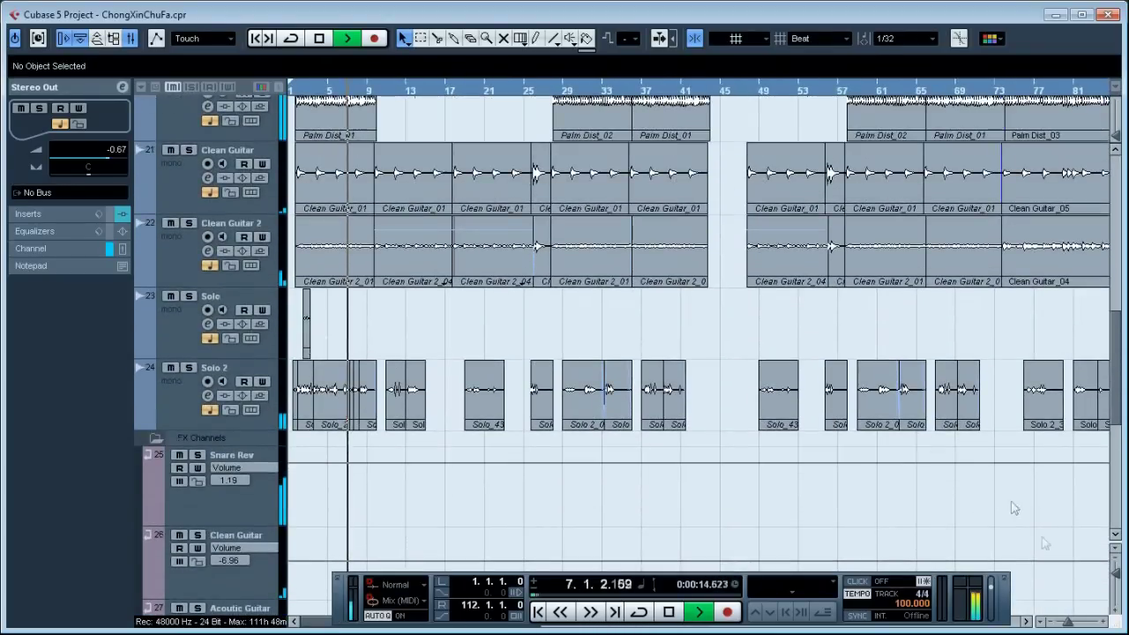
- Reduce the height of all tracks and look over the arrangement from Audio 08 down to the guitar and solo tracks
{"action": "left_click", "coordinate": [1114, 558]}
{"action": "left_click", "coordinate": [1115, 558]}
{"action": "left_click", "coordinate": [1114, 558]}
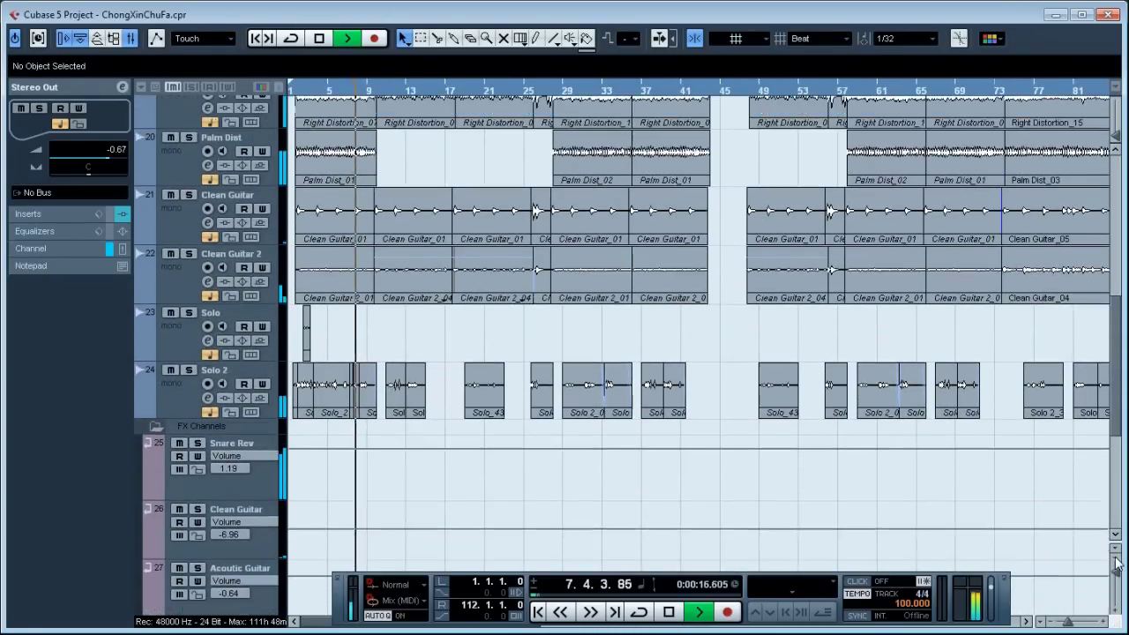
{"action": "left_click", "coordinate": [1115, 558]}
{"action": "left_click", "coordinate": [1115, 558]}
{"action": "left_click", "coordinate": [1114, 559]}
{"action": "left_click", "coordinate": [1114, 559]}
{"action": "left_click", "coordinate": [1115, 558]}
{"action": "scroll", "coordinate": [645, 238], "scroll_direction": "up", "scroll_amount": 3}
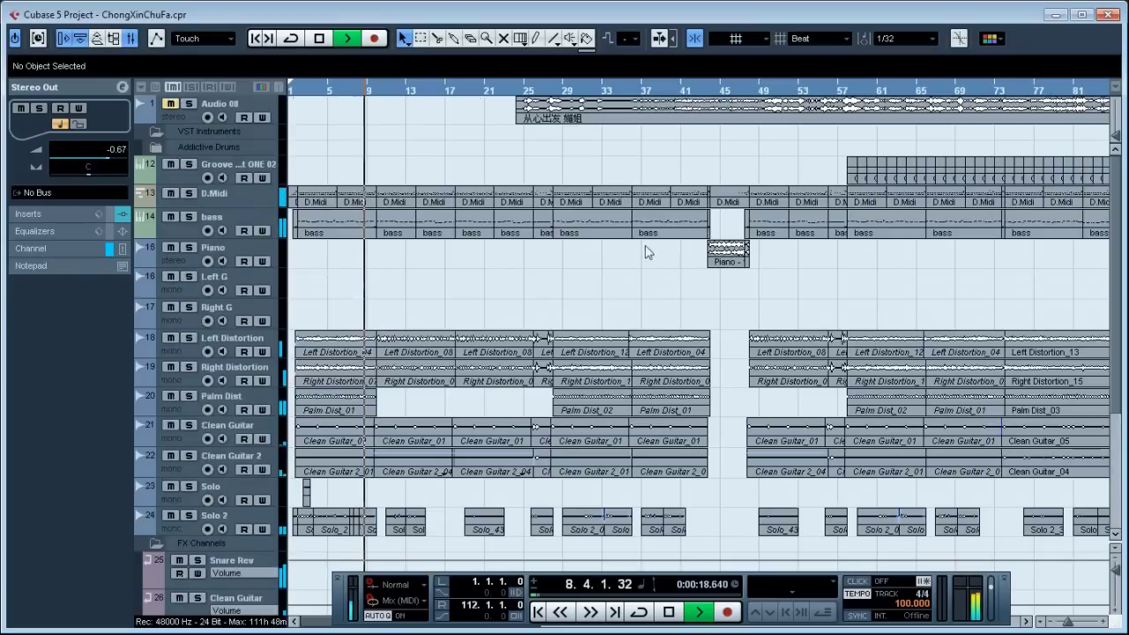
{"action": "left_click_drag", "start_coordinate": [741, 332], "coordinate": [556, 306]}
{"action": "left_click_drag", "start_coordinate": [688, 278], "coordinate": [832, 315]}
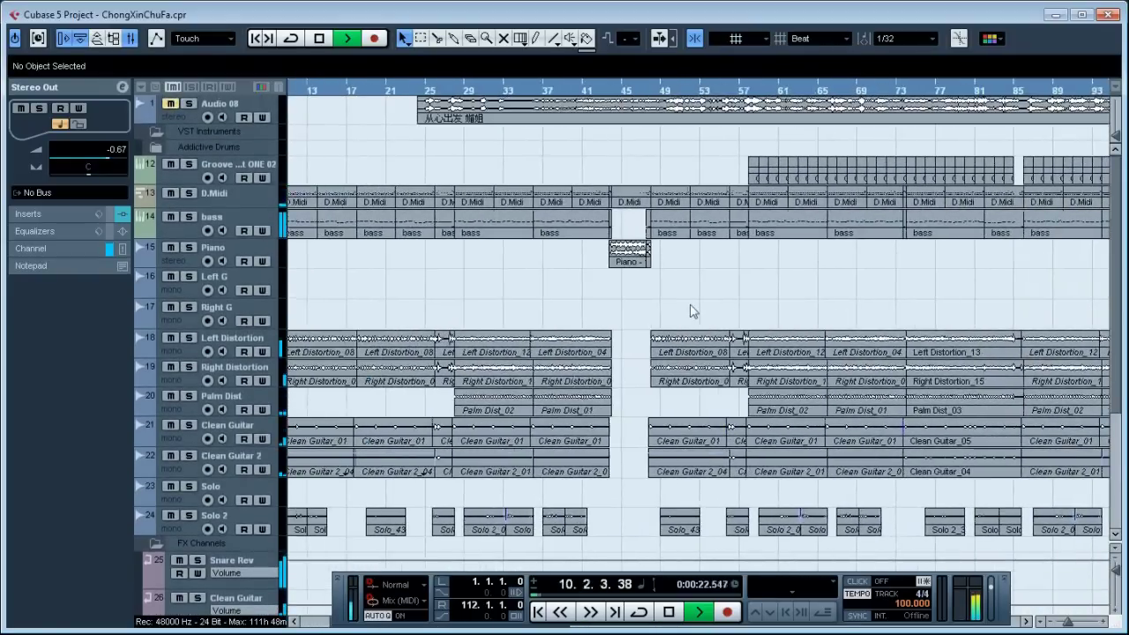
{"action": "left_click_drag", "start_coordinate": [692, 309], "coordinate": [774, 321]}
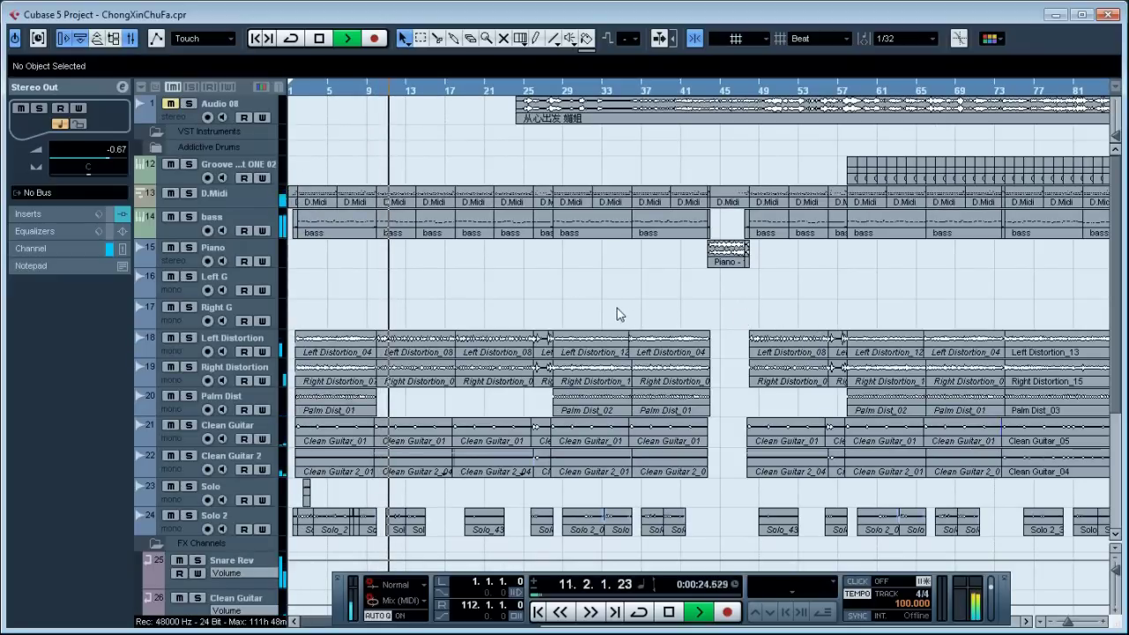
- Fit the whole song's length in the project view and examine the tracks down to the FX channels and Stereo Out
{"action": "left_click", "coordinate": [1052, 624]}
{"action": "left_click", "coordinate": [1052, 623]}
{"action": "left_click", "coordinate": [1052, 623]}
{"action": "left_click", "coordinate": [1052, 624]}
{"action": "left_click", "coordinate": [1052, 624]}
{"action": "left_click", "coordinate": [1052, 624]}
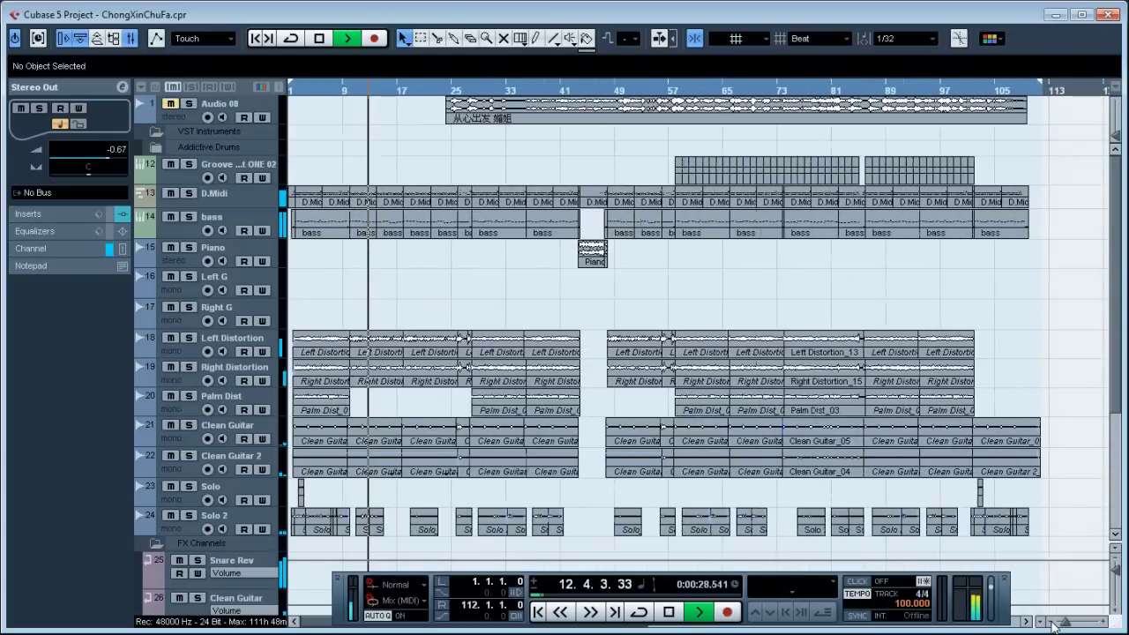
{"action": "left_click", "coordinate": [1052, 624]}
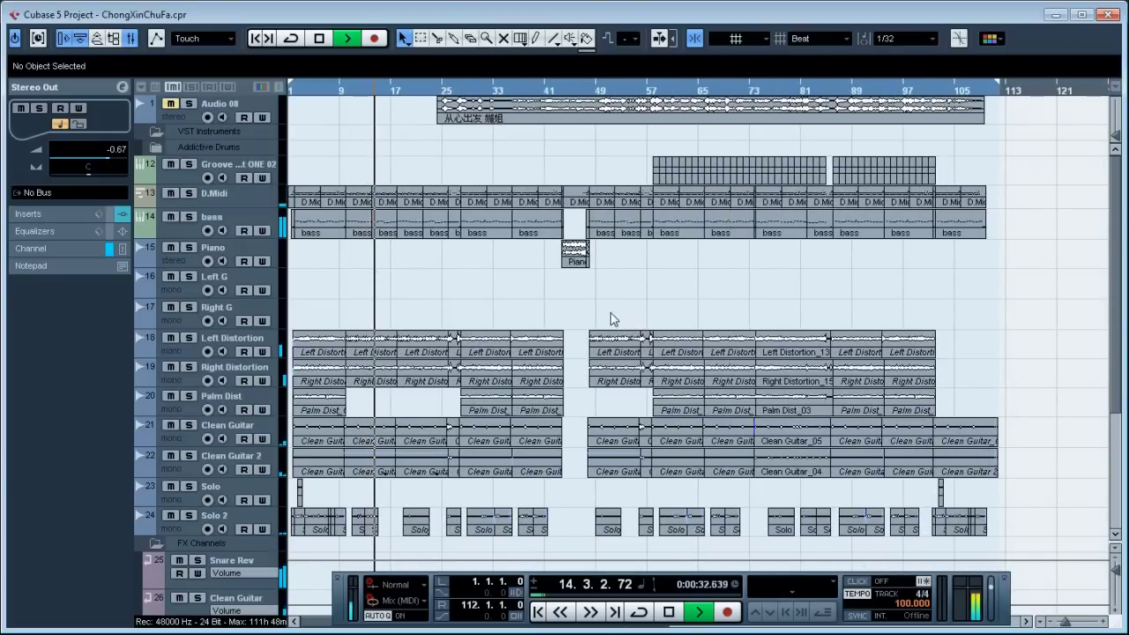
{"action": "scroll", "coordinate": [630, 360], "scroll_direction": "down", "scroll_amount": 8}
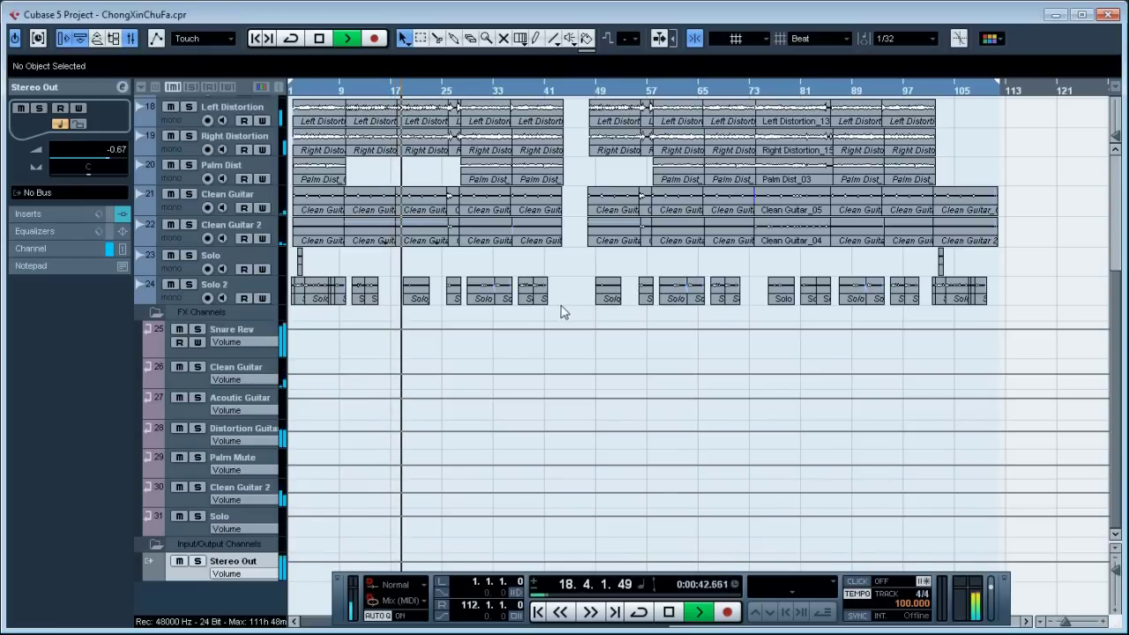
{"action": "scroll", "coordinate": [573, 336], "scroll_direction": "up", "scroll_amount": 5}
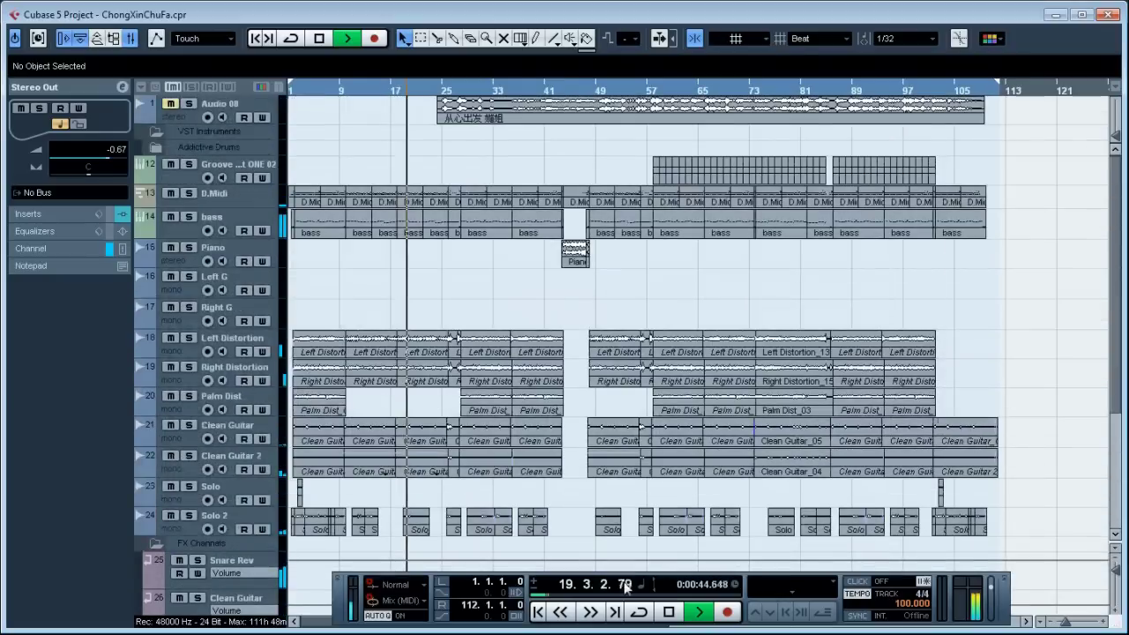
- Show the mixer, bring its FX channels into view, and open the channel settings of the Solo FX channel
{"action": "key", "text": "F3"}
{"action": "left_click_drag", "start_coordinate": [887, 207], "coordinate": [192, 172]}
{"action": "left_click_drag", "start_coordinate": [480, 172], "coordinate": [582, 161]}
{"action": "left_click_drag", "start_coordinate": [594, 490], "coordinate": [820, 477]}
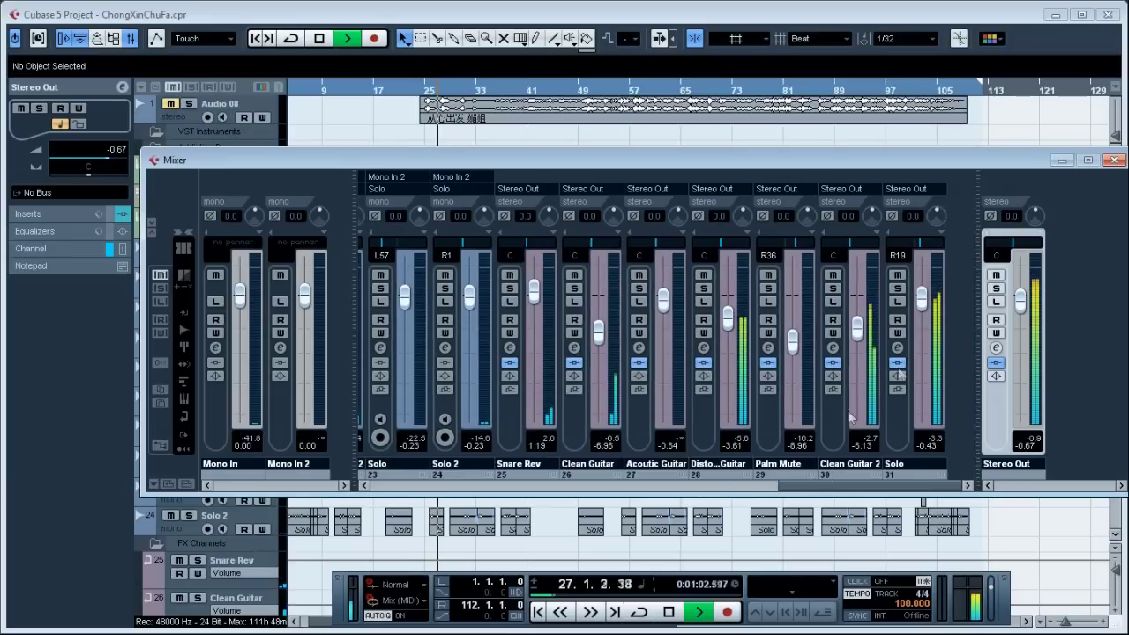
{"action": "left_click", "coordinate": [897, 348]}
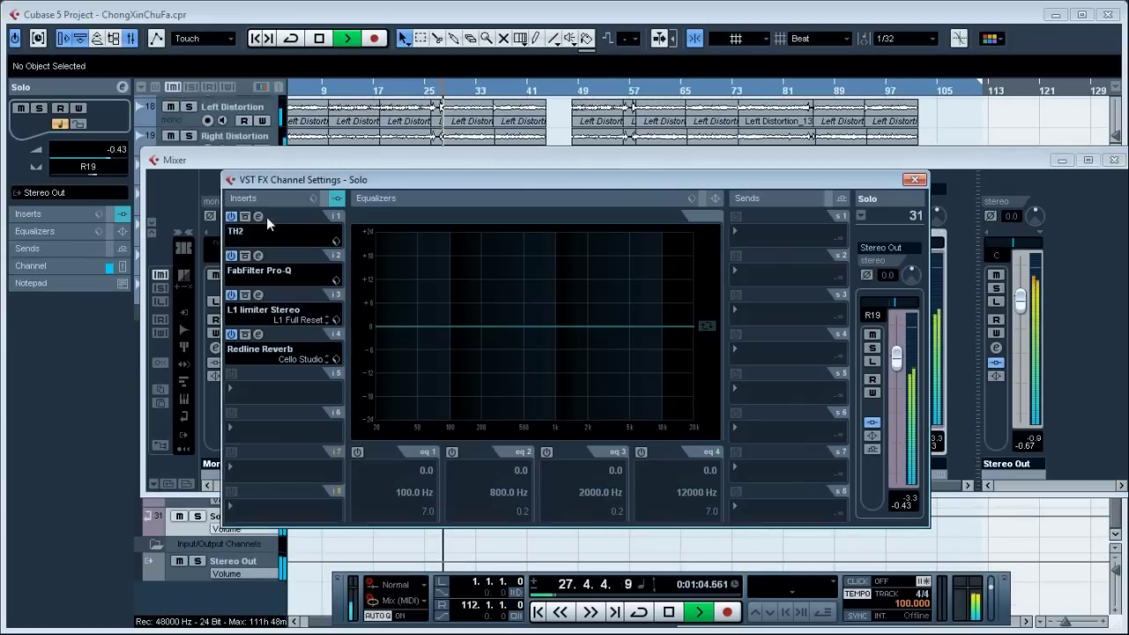
- Open the Solo channel's TH2 insert and examine its amplifier, cabinet, rack effects and plate reverb
{"action": "left_click", "coordinate": [259, 216]}
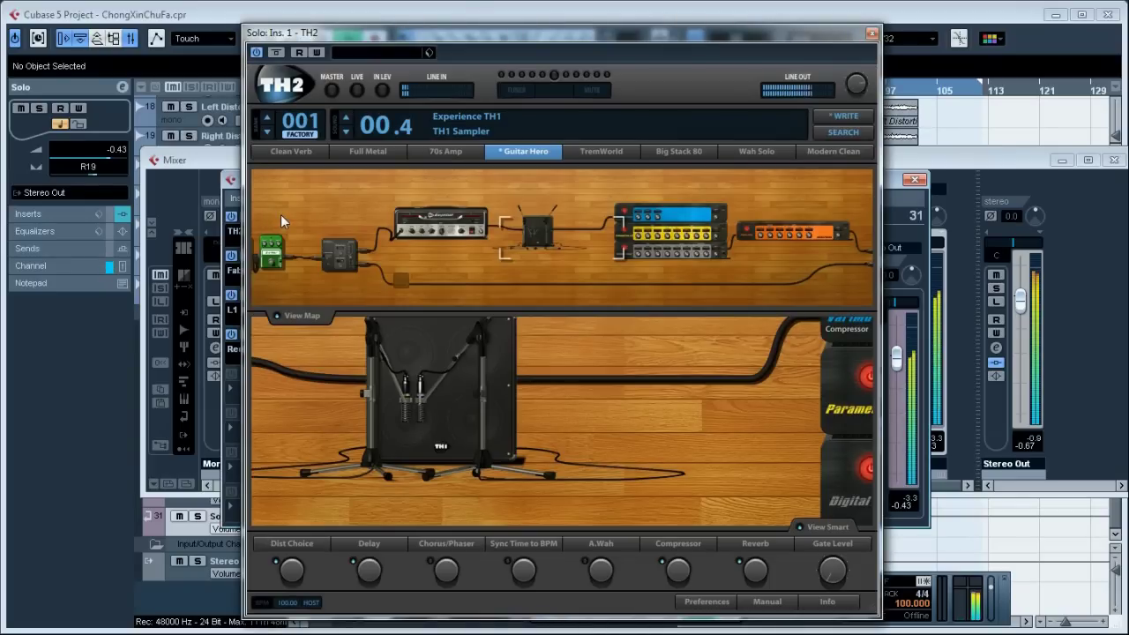
{"action": "left_click", "coordinate": [432, 227]}
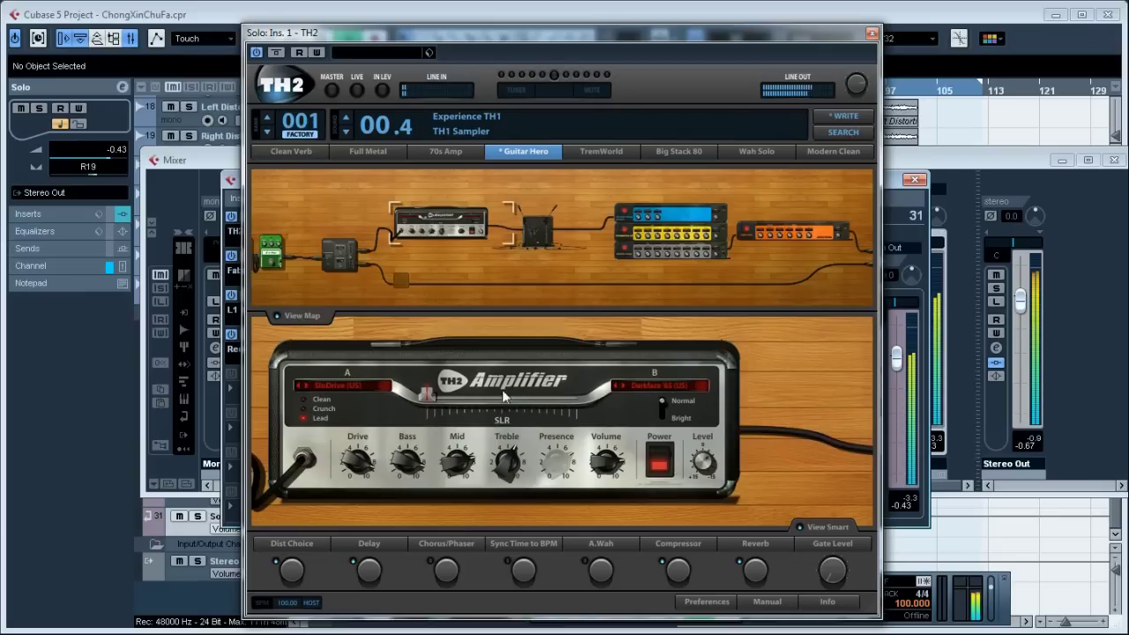
{"action": "left_click", "coordinate": [535, 231]}
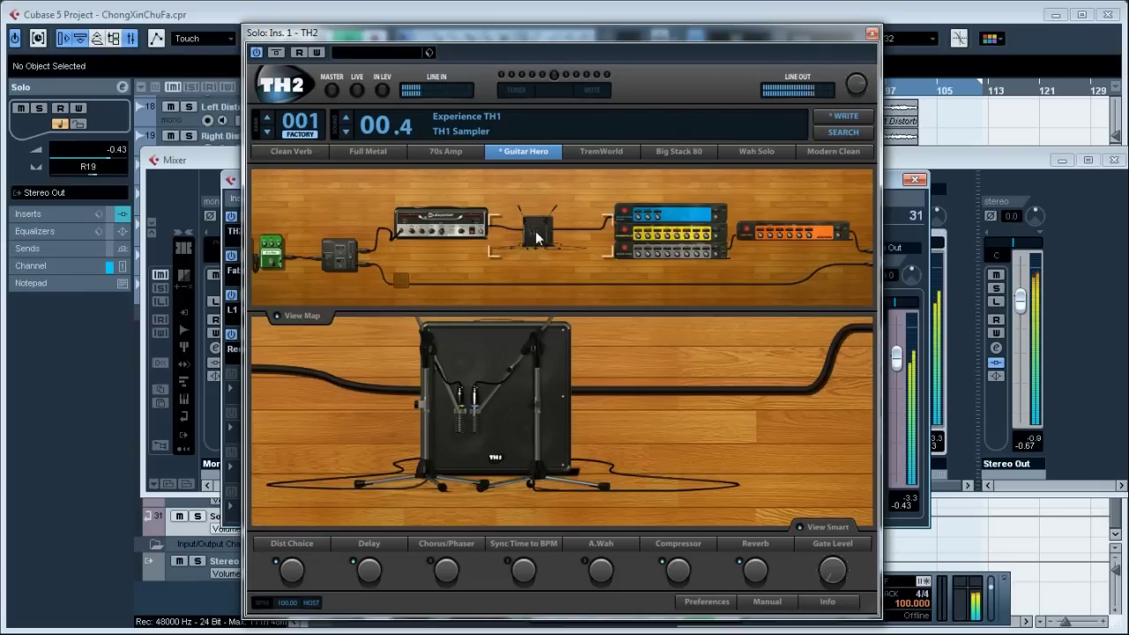
{"action": "left_click", "coordinate": [695, 234]}
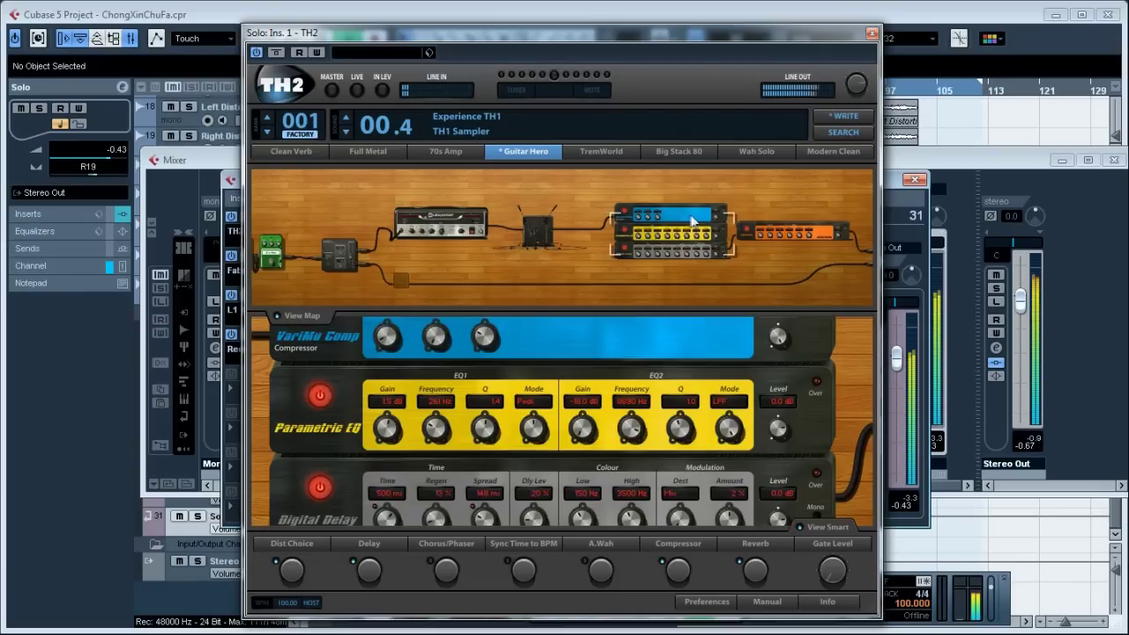
{"action": "left_click", "coordinate": [674, 251]}
{"action": "left_click", "coordinate": [674, 219]}
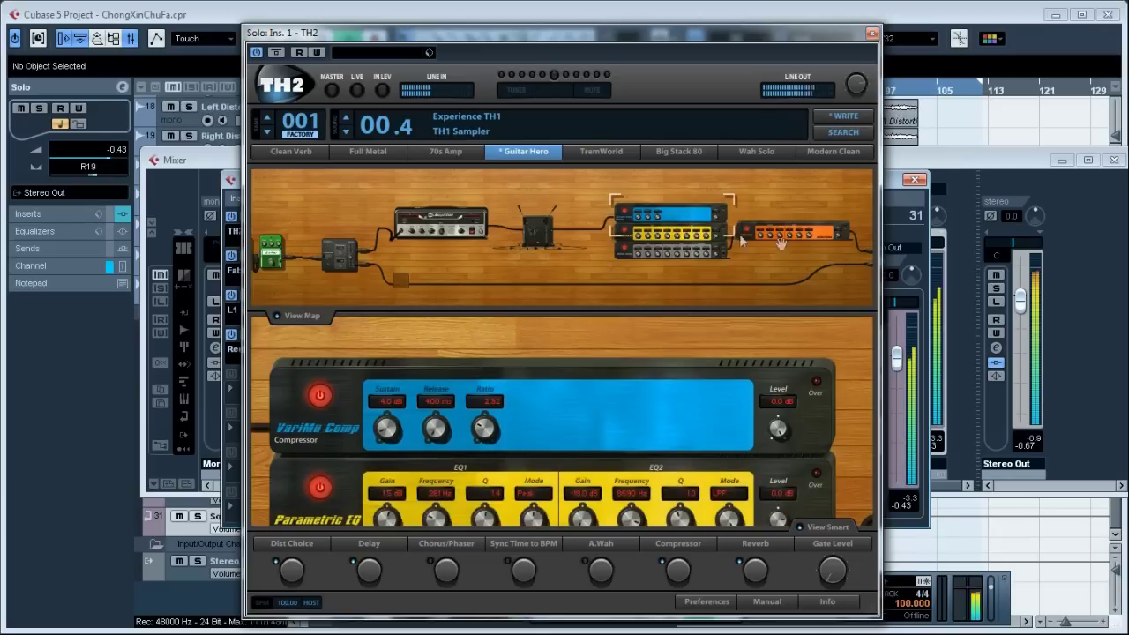
{"action": "left_click", "coordinate": [790, 236]}
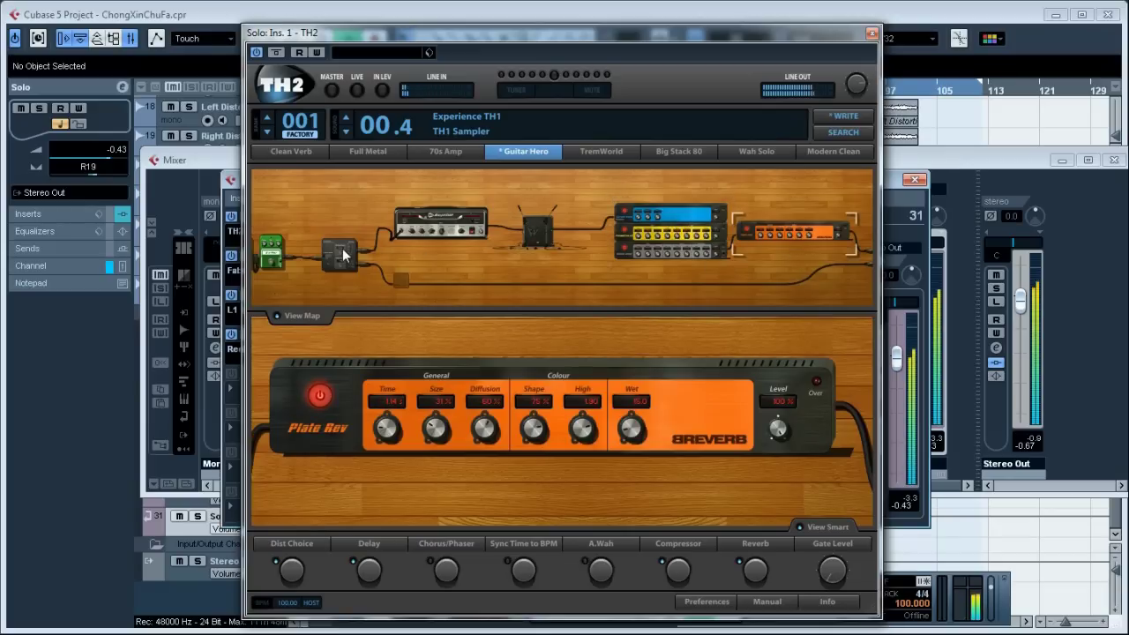
- Examine the stompbox pedals between the guitar input and the splitter in TH2, then close the plug-in
{"action": "left_click", "coordinate": [275, 259]}
{"action": "left_click_drag", "start_coordinate": [411, 269], "coordinate": [581, 256]}
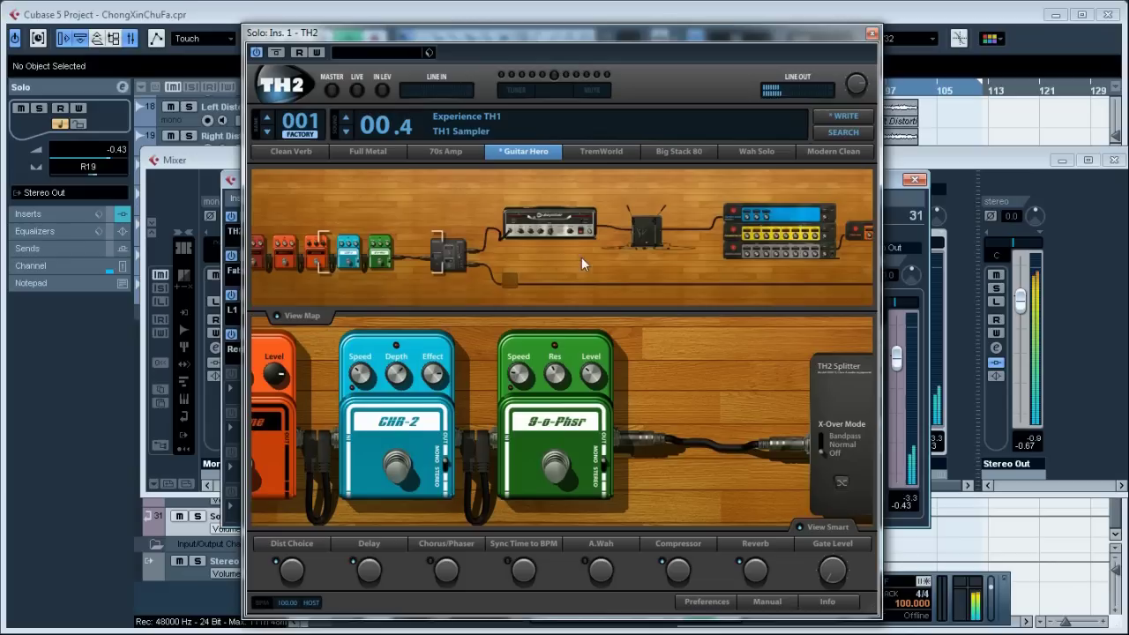
{"action": "left_click", "coordinate": [277, 259]}
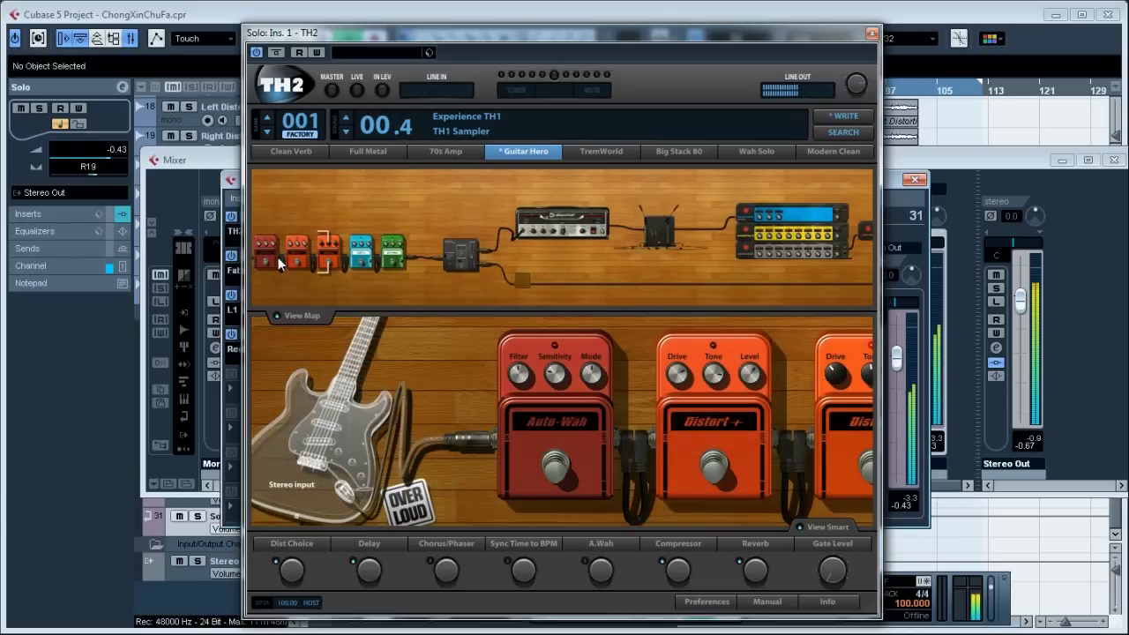
{"action": "left_click_drag", "start_coordinate": [487, 403], "coordinate": [407, 360]}
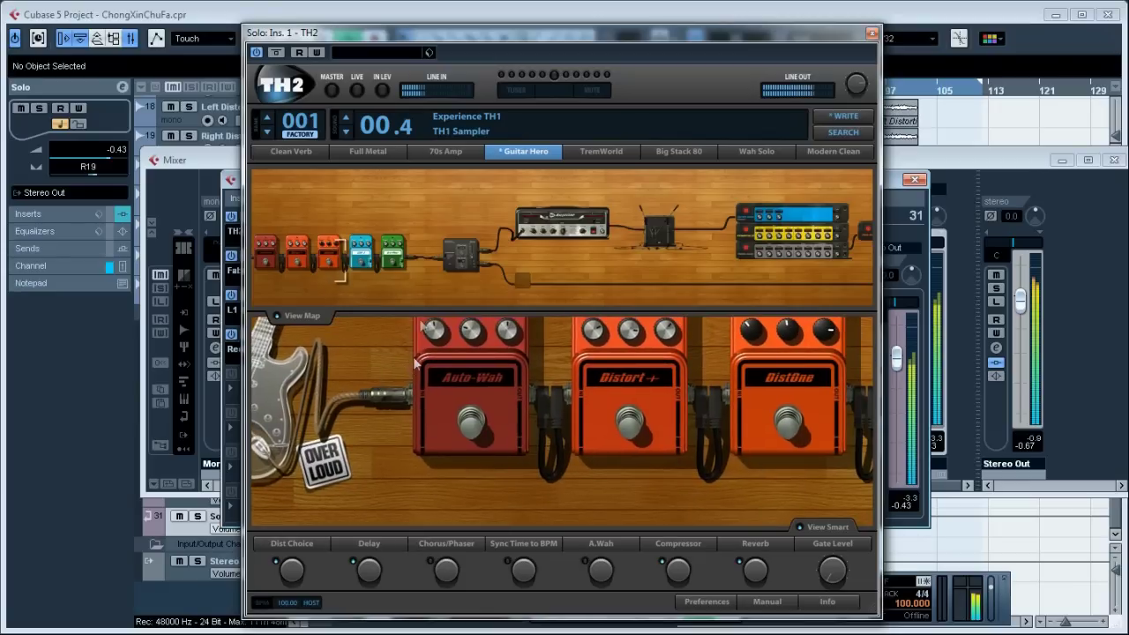
{"action": "left_click_drag", "start_coordinate": [347, 209], "coordinate": [300, 225]}
{"action": "left_click", "coordinate": [277, 260]}
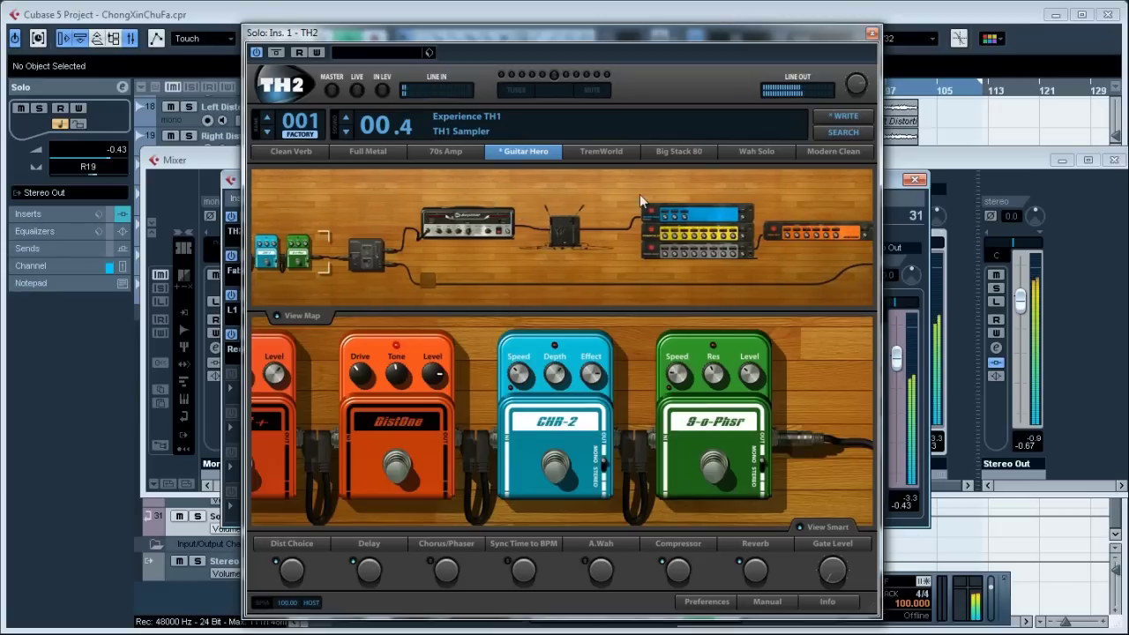
{"action": "left_click", "coordinate": [872, 35]}
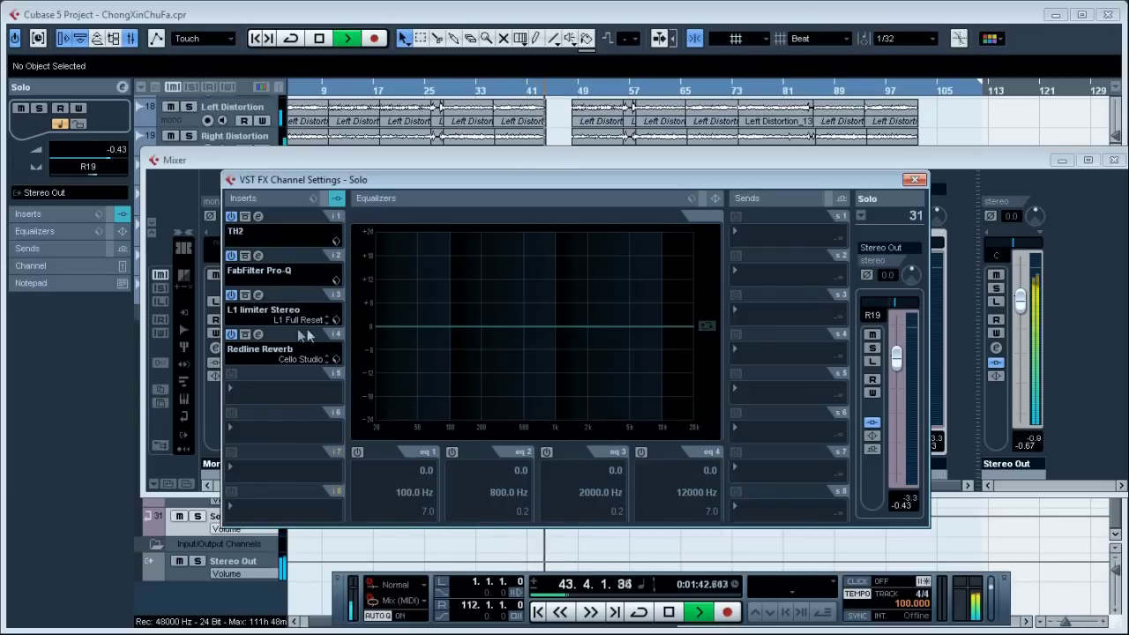
- Review the Redline Reverb settings on the Solo channel, then close the plug-in and the channel settings
{"action": "left_click", "coordinate": [259, 334]}
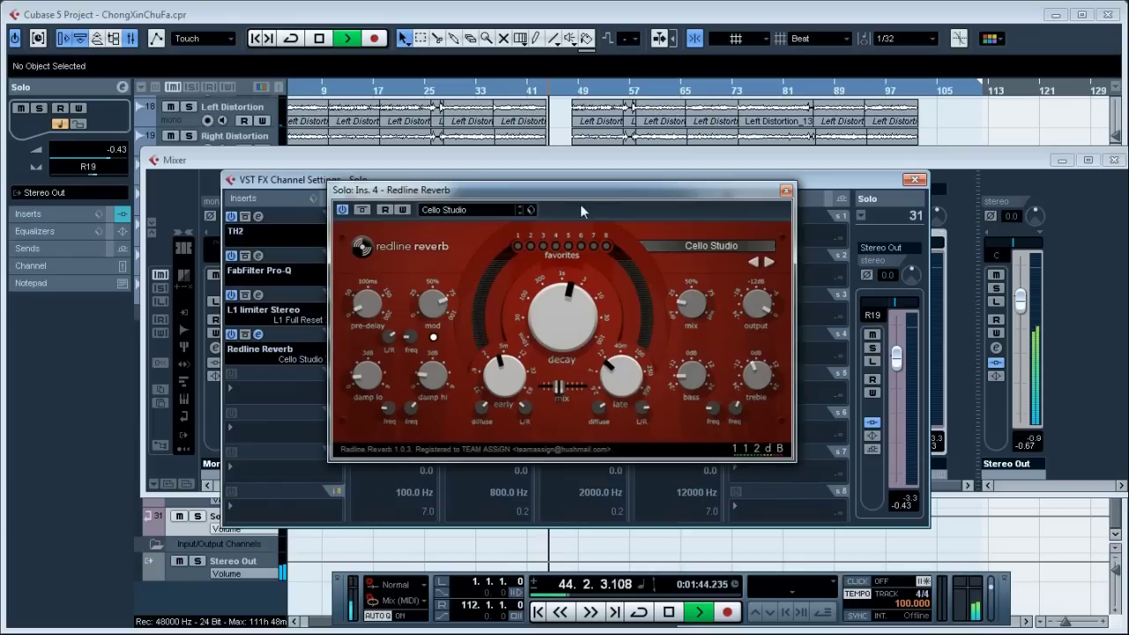
{"action": "left_click_drag", "start_coordinate": [572, 189], "coordinate": [524, 186]}
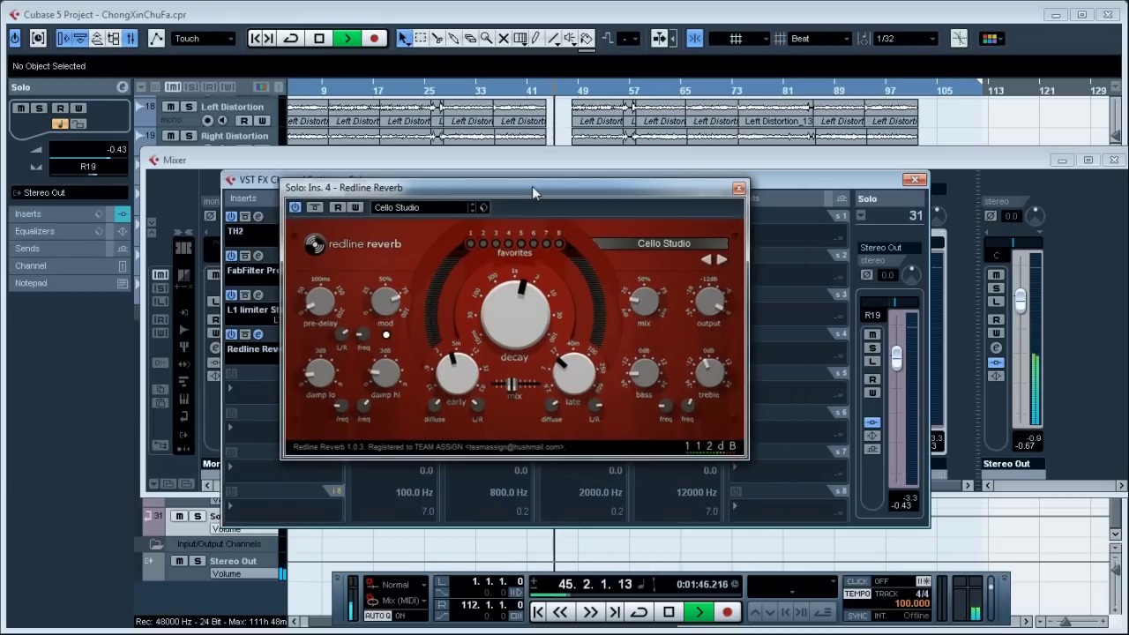
{"action": "left_click", "coordinate": [738, 189]}
{"action": "left_click", "coordinate": [913, 181]}
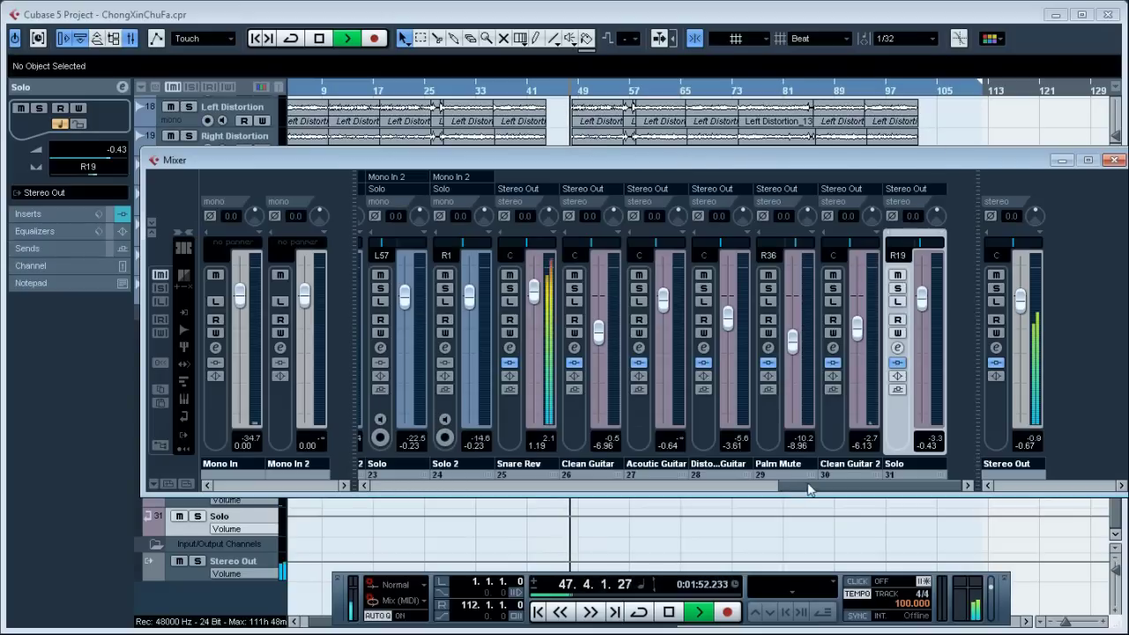
- Review the Kick channel's Q6 Stereo equalizer and SPL Transient Designer inserts, then close its channel settings
{"action": "left_click_drag", "start_coordinate": [800, 491], "coordinate": [458, 476]}
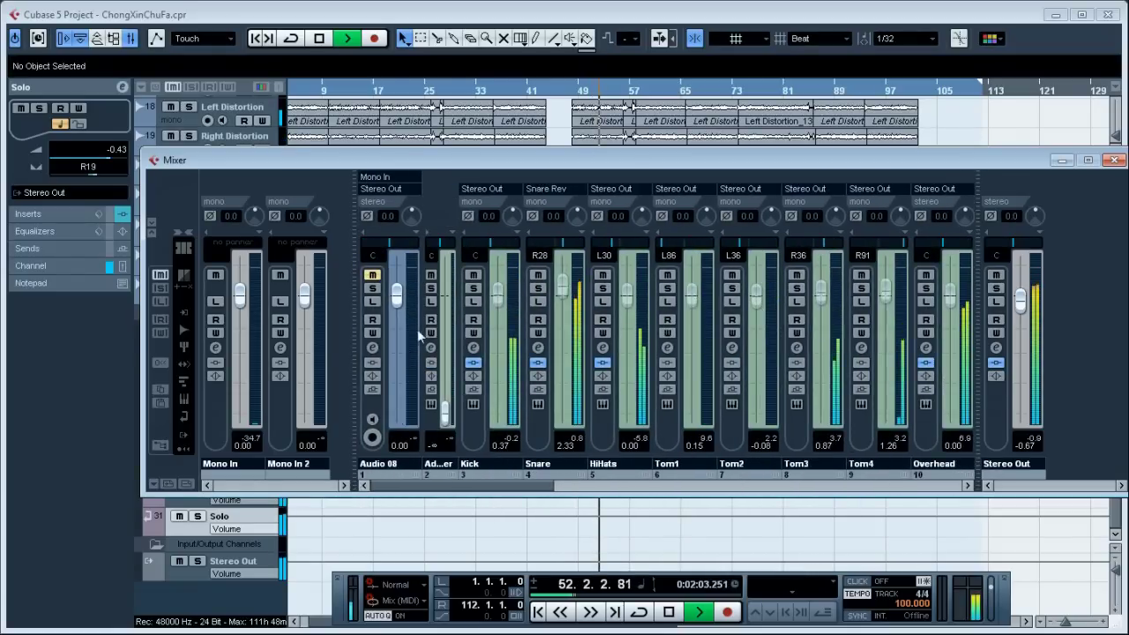
{"action": "left_click", "coordinate": [474, 347]}
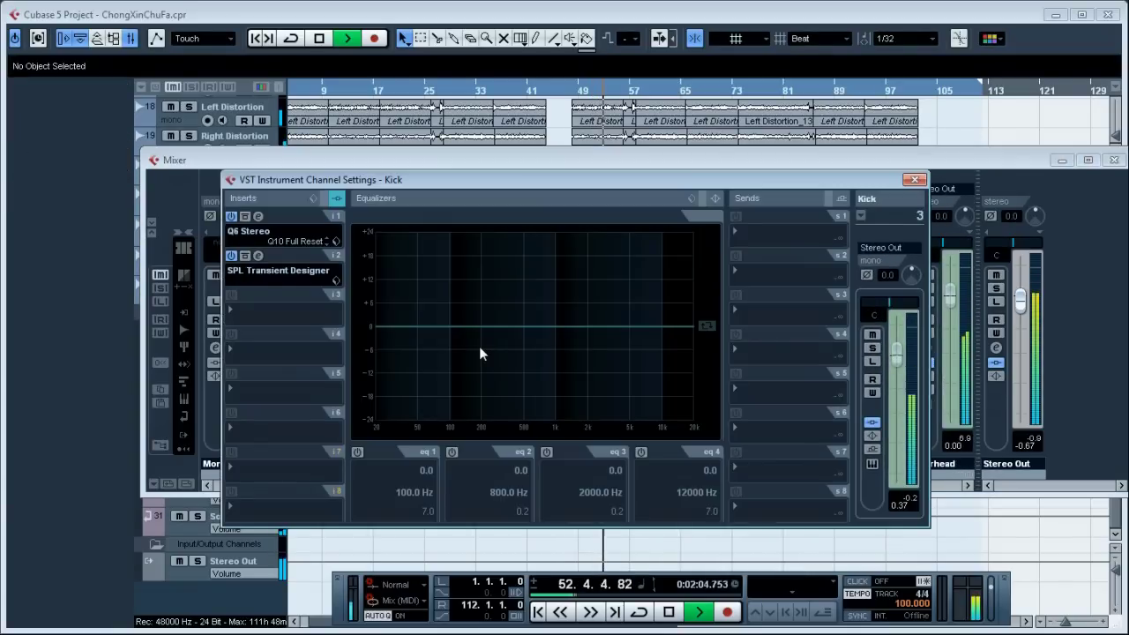
{"action": "left_click", "coordinate": [258, 216]}
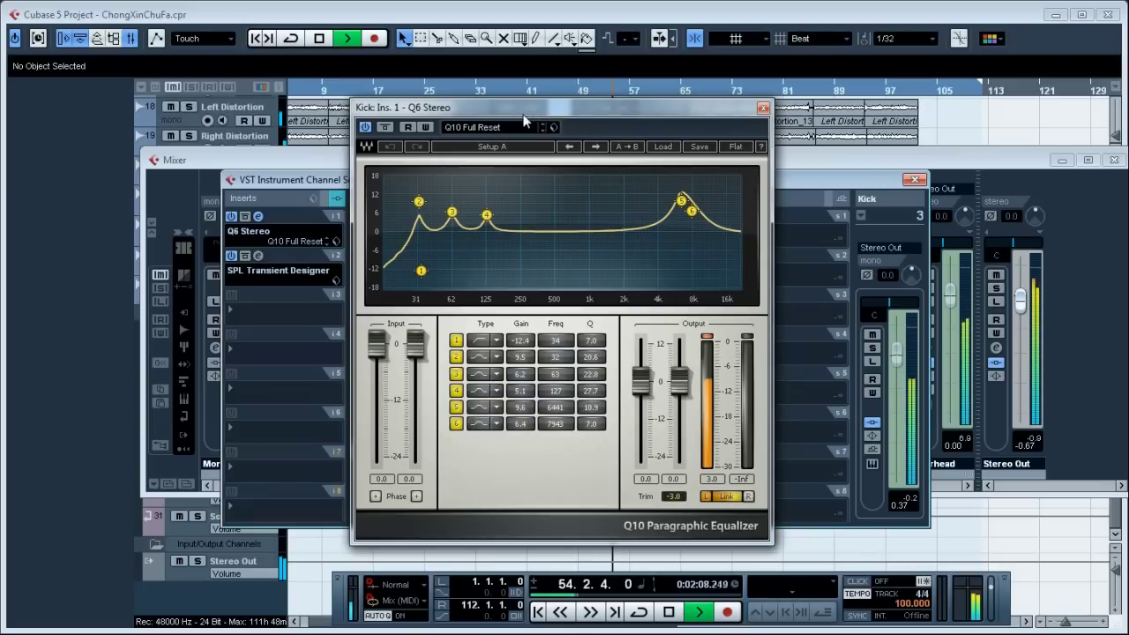
{"action": "left_click", "coordinate": [763, 108]}
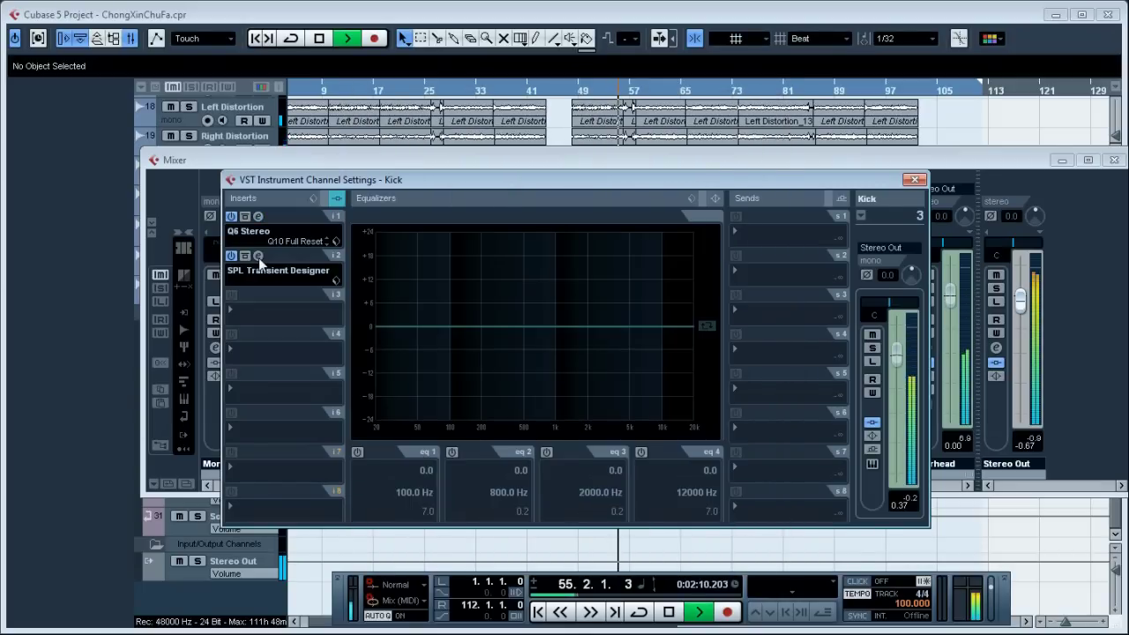
{"action": "left_click", "coordinate": [257, 256]}
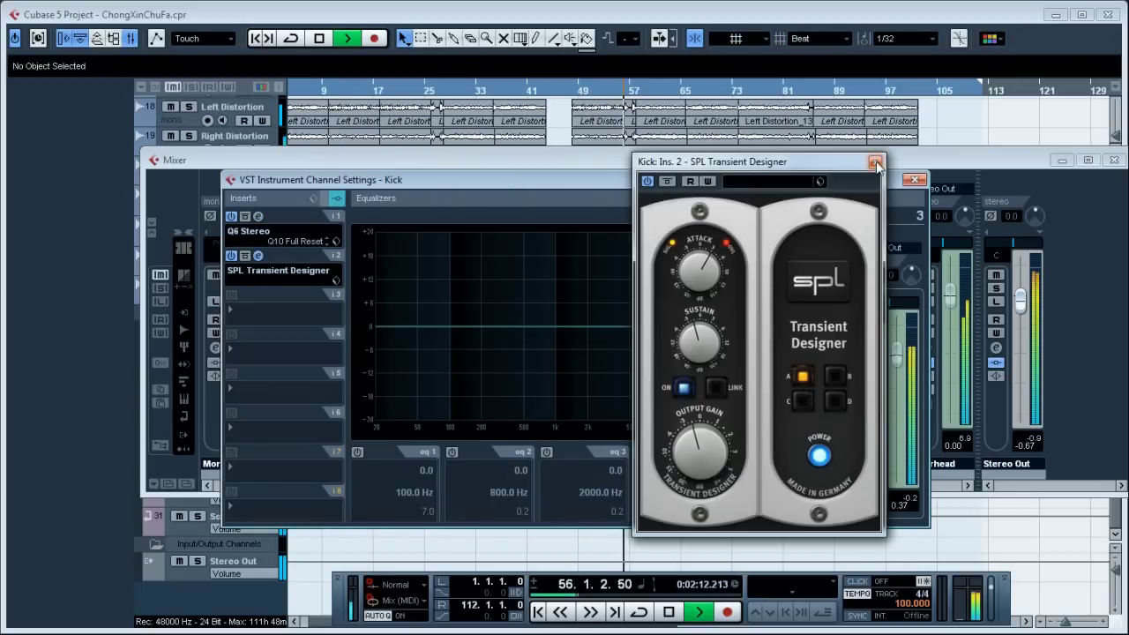
{"action": "left_click", "coordinate": [876, 164]}
{"action": "left_click", "coordinate": [914, 179]}
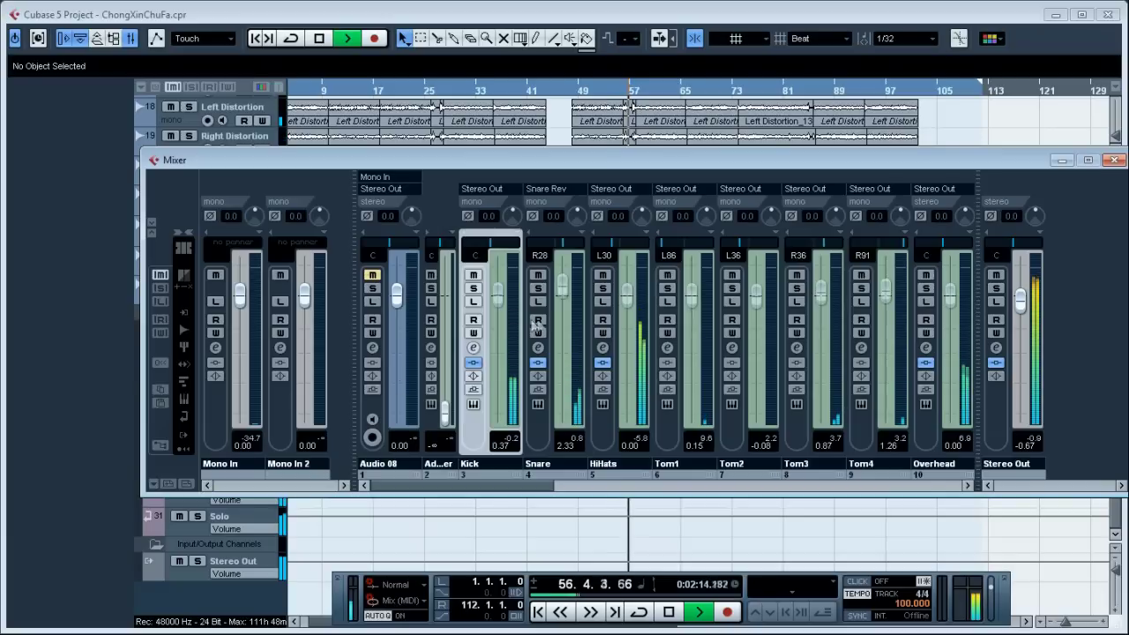
- Open the Snare channel's settings and review its Q10 Stereo equalizer and API-2500 Stereo compressor inserts
{"action": "left_click", "coordinate": [539, 349]}
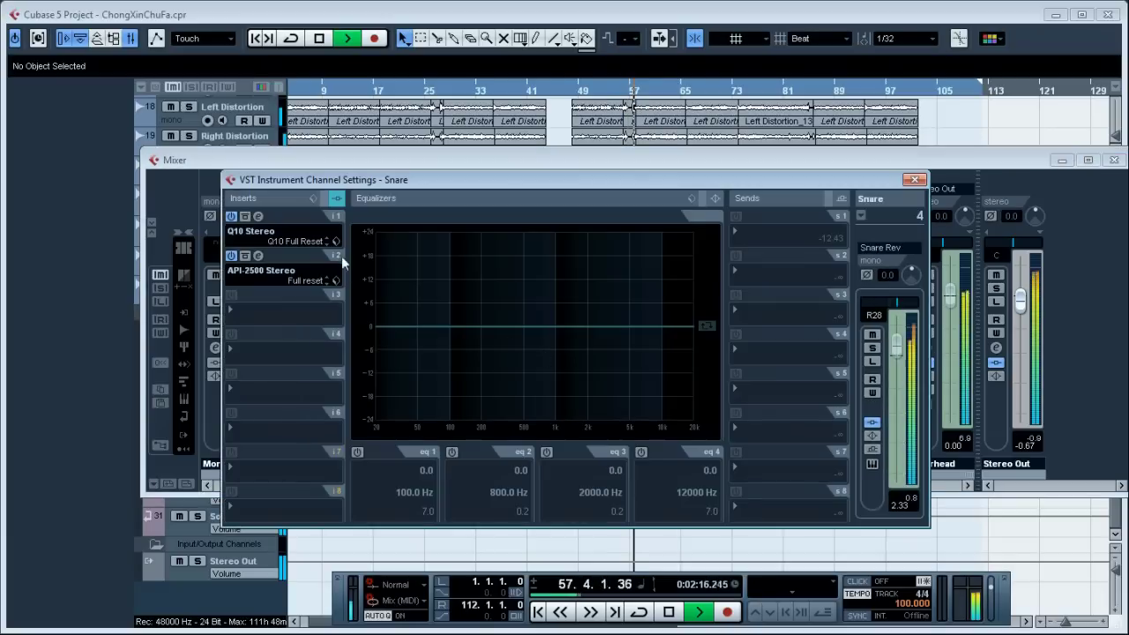
{"action": "left_click", "coordinate": [258, 217]}
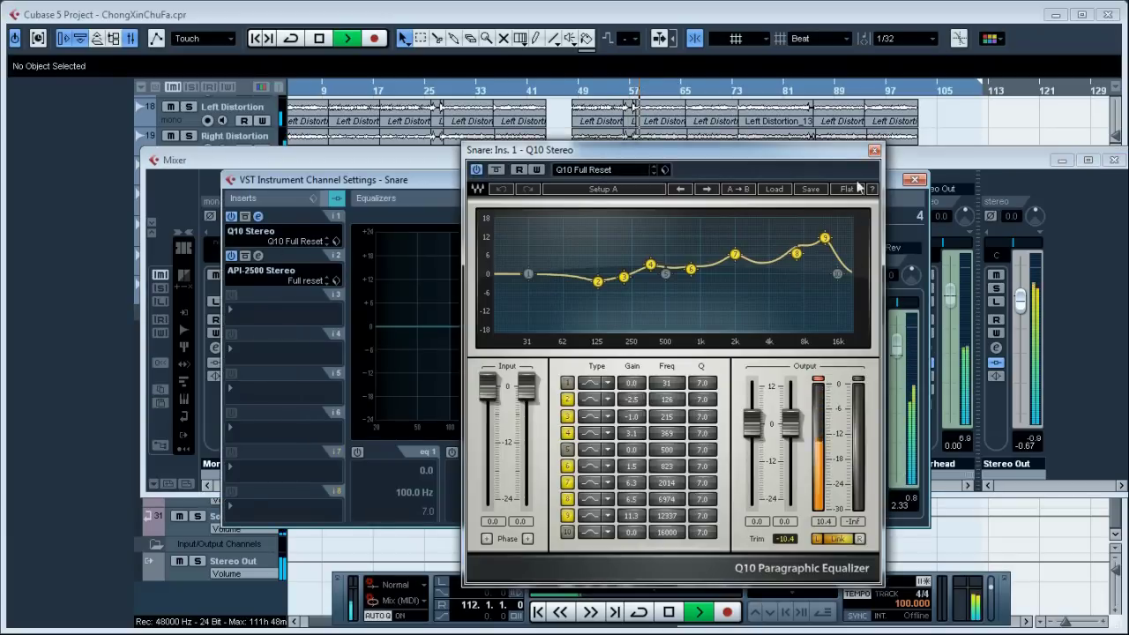
{"action": "left_click", "coordinate": [873, 150]}
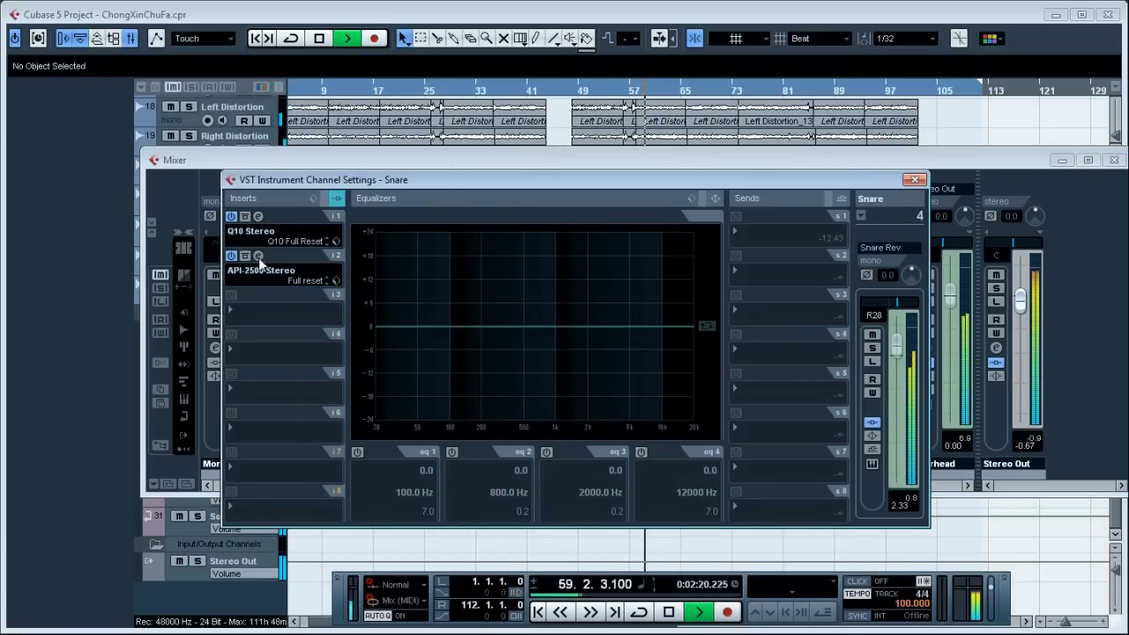
{"action": "left_click", "coordinate": [257, 256]}
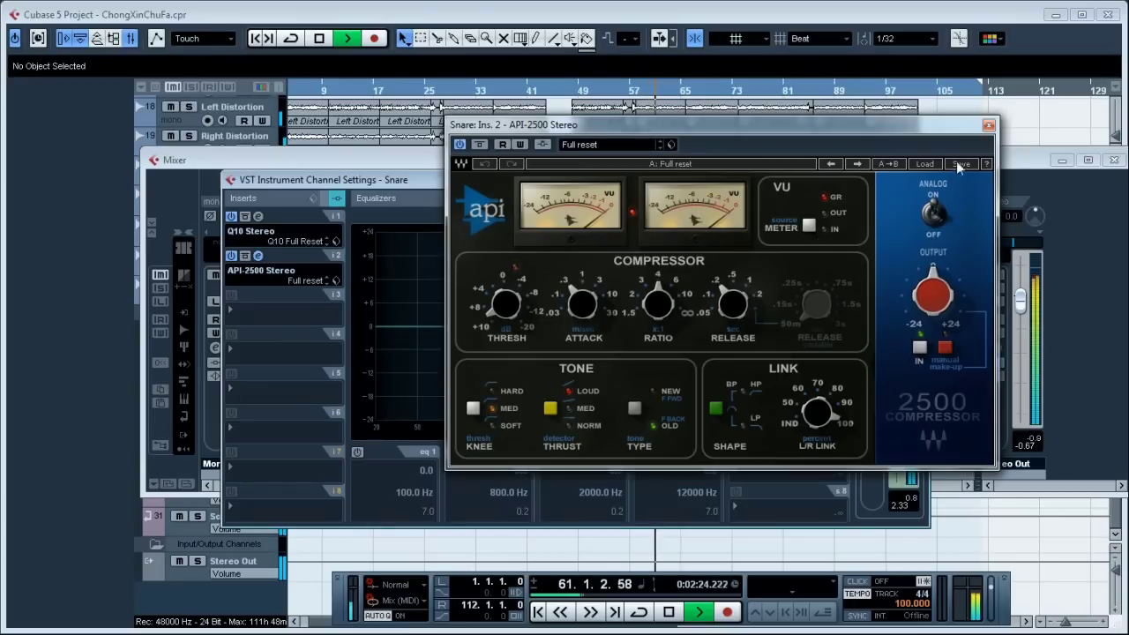
{"action": "left_click", "coordinate": [989, 127]}
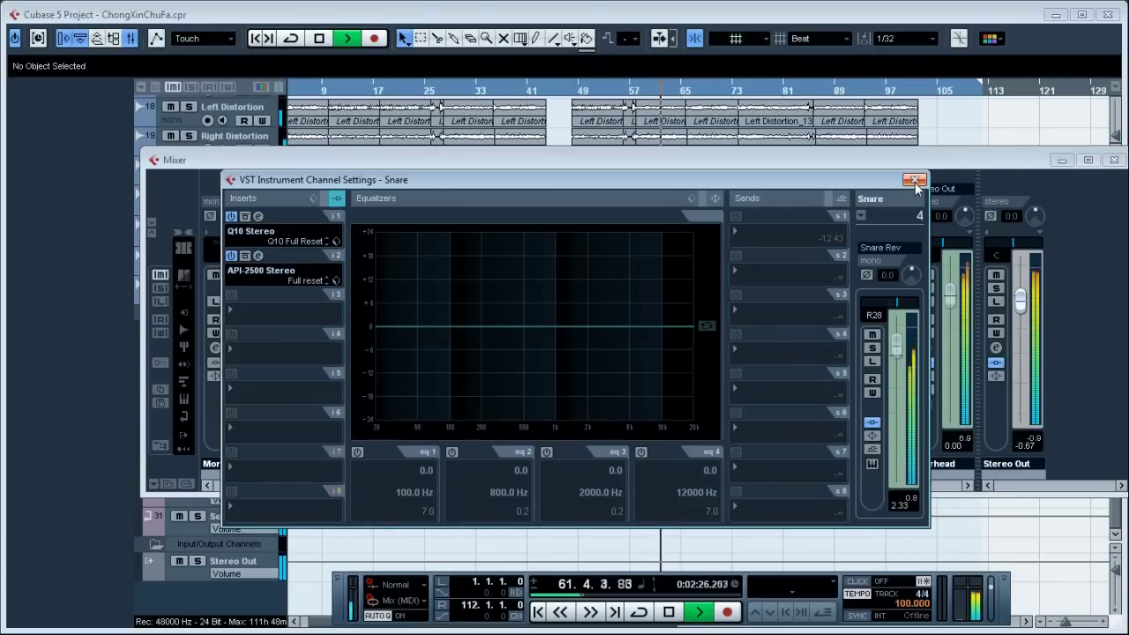
- Close the Snare channel settings, then look over the remaining guitar and FX channels before closing the mixer
{"action": "left_click", "coordinate": [914, 181]}
{"action": "left_click_drag", "start_coordinate": [532, 493], "coordinate": [868, 483]}
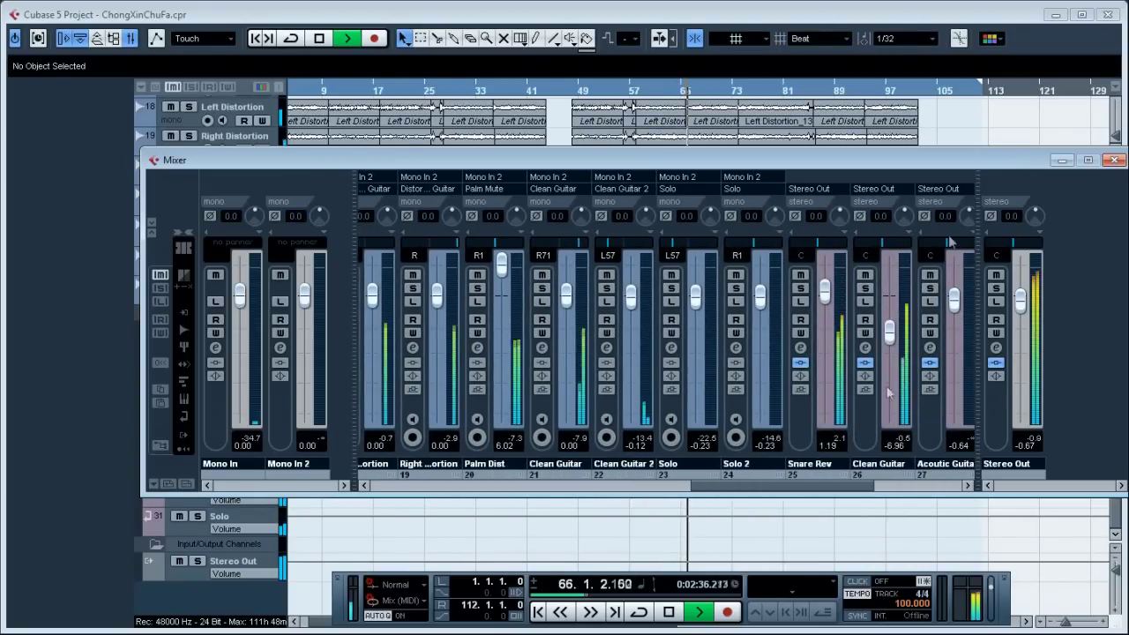
{"action": "left_click", "coordinate": [1113, 160]}
{"action": "left_click_drag", "start_coordinate": [886, 175], "coordinate": [718, 372]}
{"action": "left_click_drag", "start_coordinate": [611, 299], "coordinate": [638, 292]}
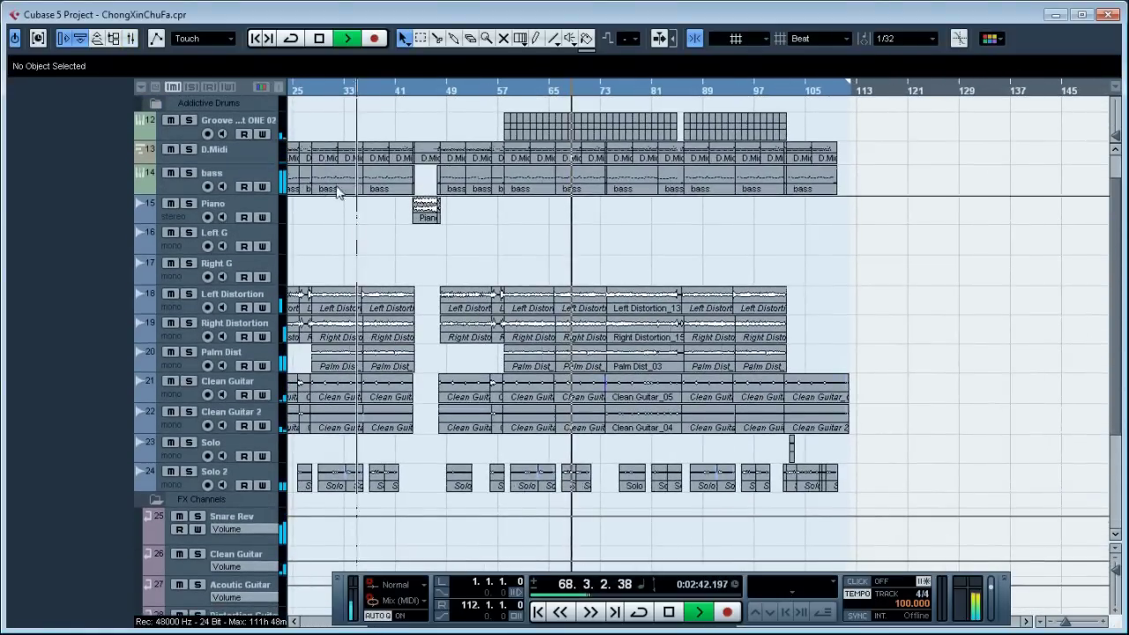
- Open Addictive Drums from the D.Midi track, review its drum kit and the Kick channel's edit settings, then close it
{"action": "left_click", "coordinate": [243, 158]}
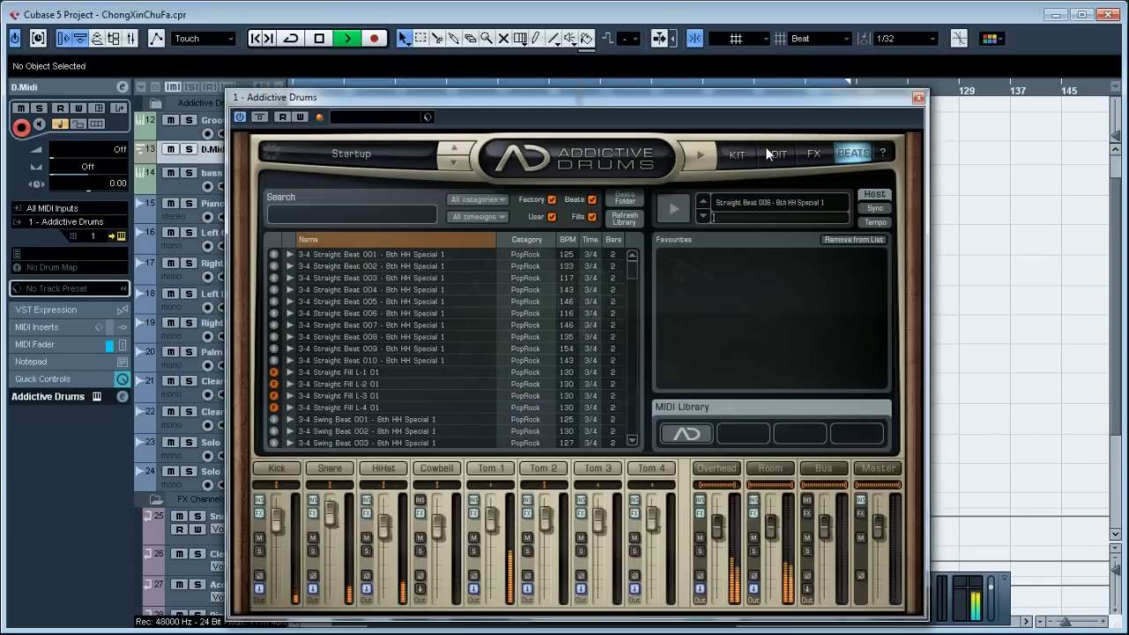
{"action": "left_click", "coordinate": [748, 155]}
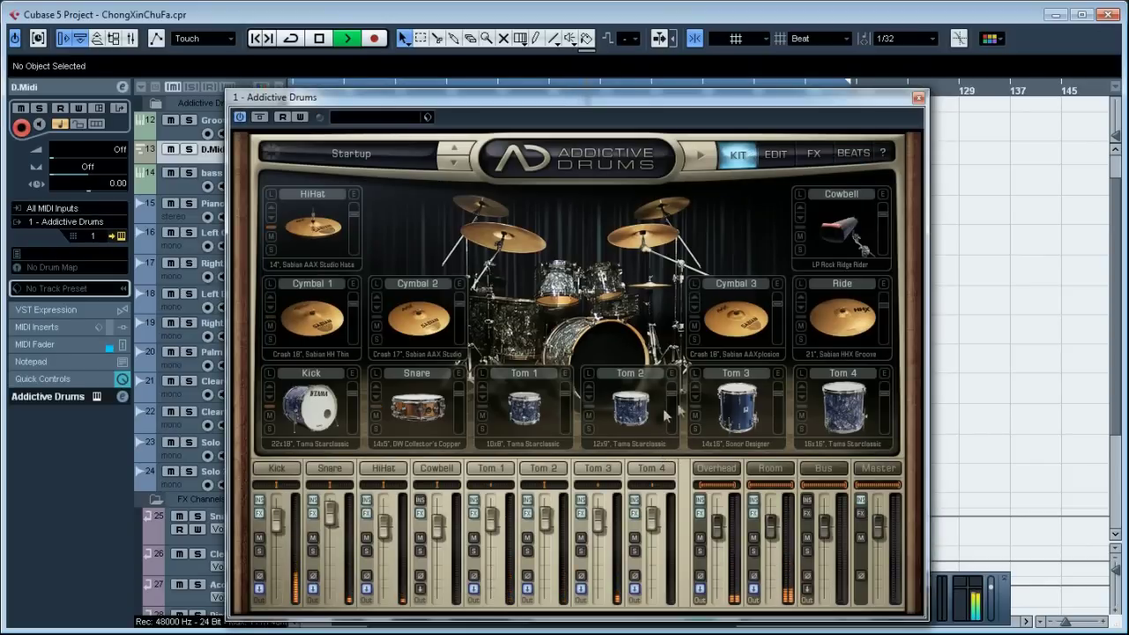
{"action": "left_click", "coordinate": [293, 468]}
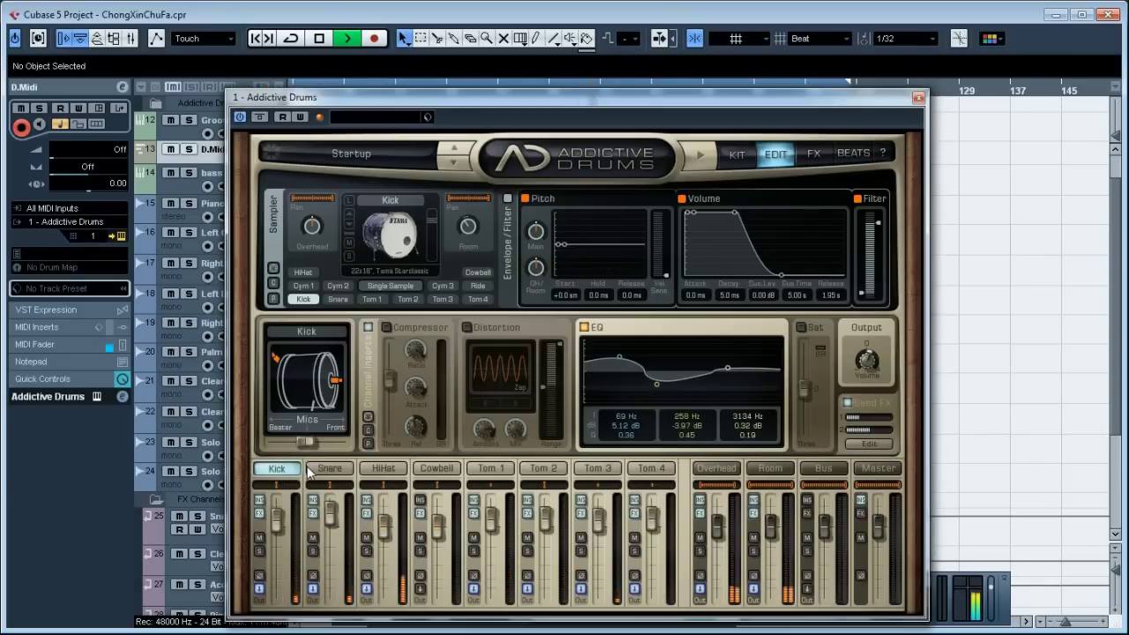
{"action": "left_click", "coordinate": [317, 469]}
{"action": "left_click", "coordinate": [268, 472]}
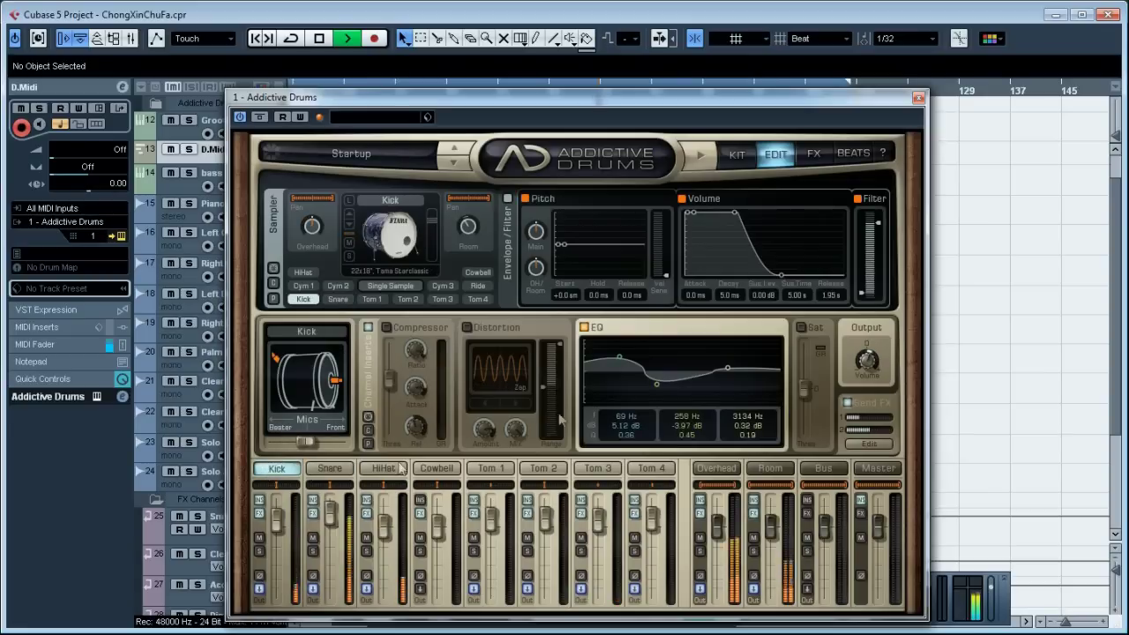
{"action": "left_click", "coordinate": [917, 98]}
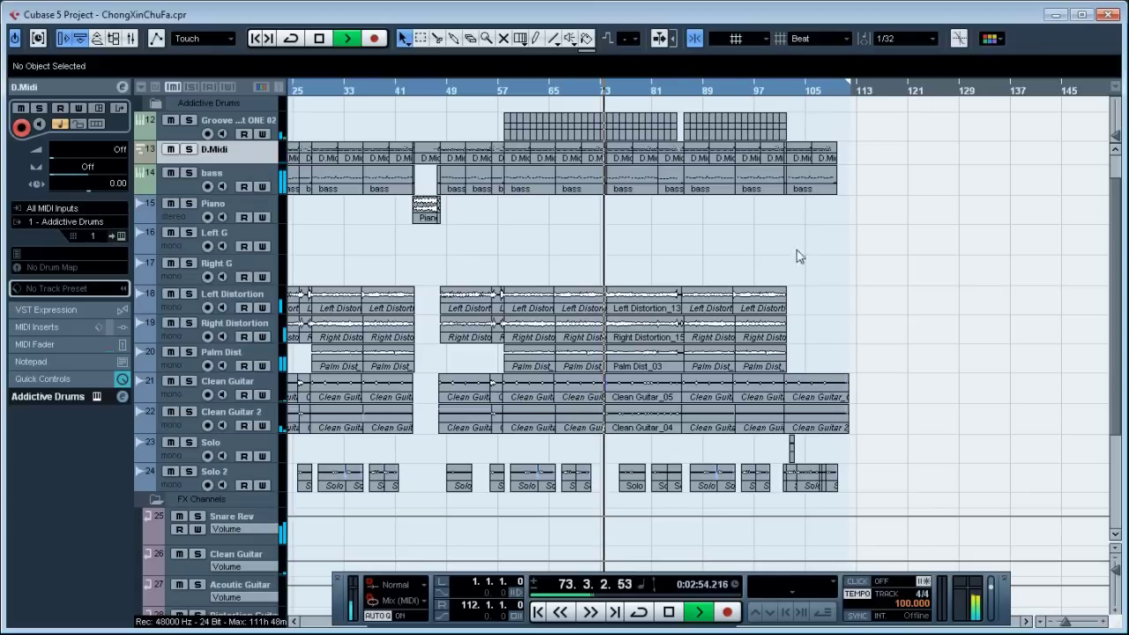
- Open the bass track's ManyBass instrument and review its Smooth Fusion preset settings, then close the instrument
{"action": "left_click_drag", "start_coordinate": [595, 248], "coordinate": [574, 278]}
{"action": "left_click", "coordinate": [221, 217]}
{"action": "left_click", "coordinate": [122, 236]}
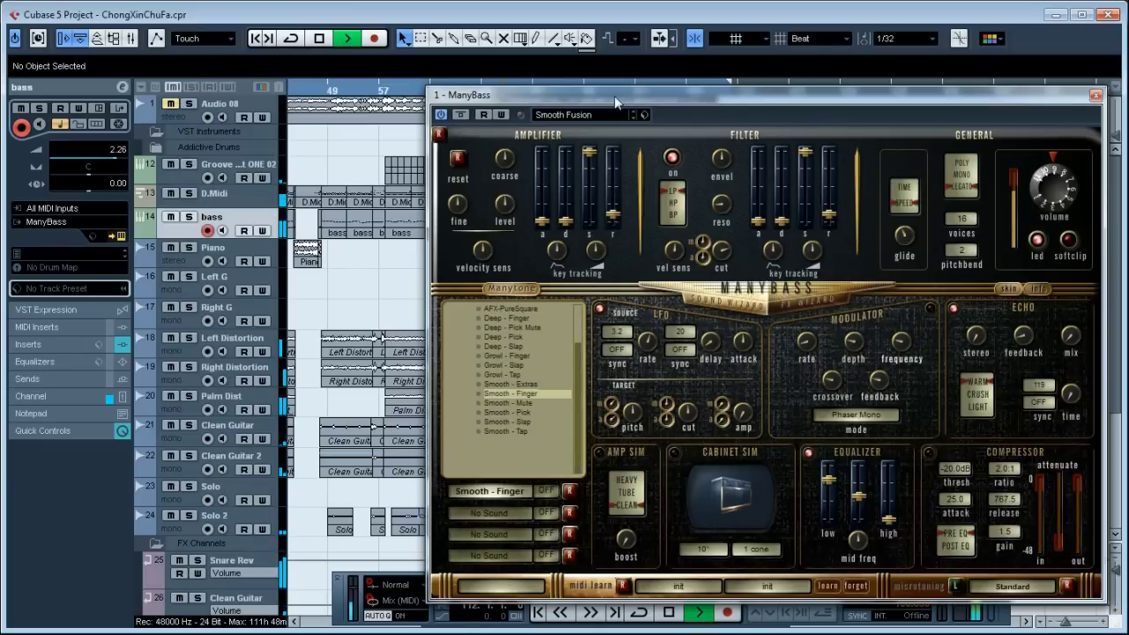
{"action": "left_click_drag", "start_coordinate": [613, 96], "coordinate": [490, 98]}
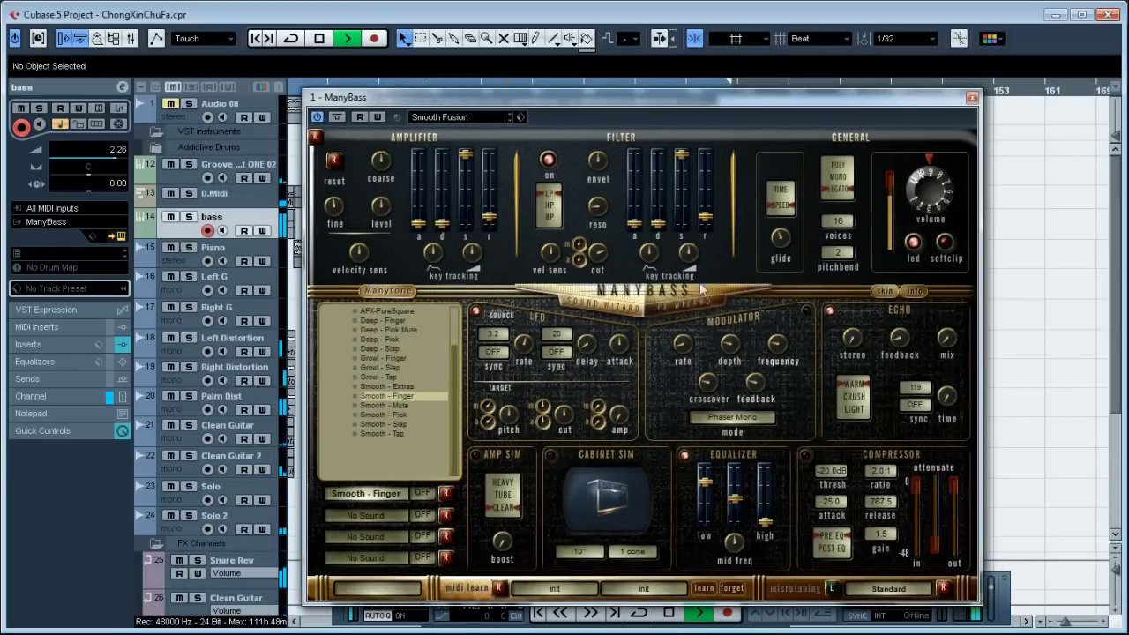
{"action": "left_click", "coordinate": [970, 100]}
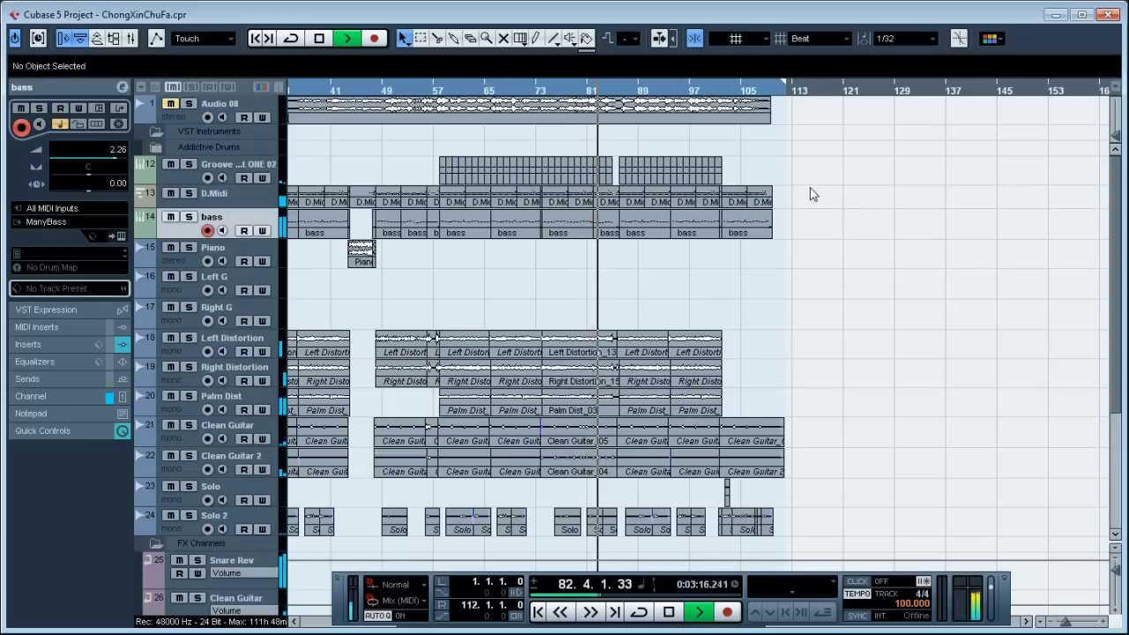
- Open the bass channel's settings from the mixer and review its Bass Rider Stereo insert, then close the plug-in
{"action": "left_click", "coordinate": [312, 4]}
{"action": "left_click", "coordinate": [343, 80]}
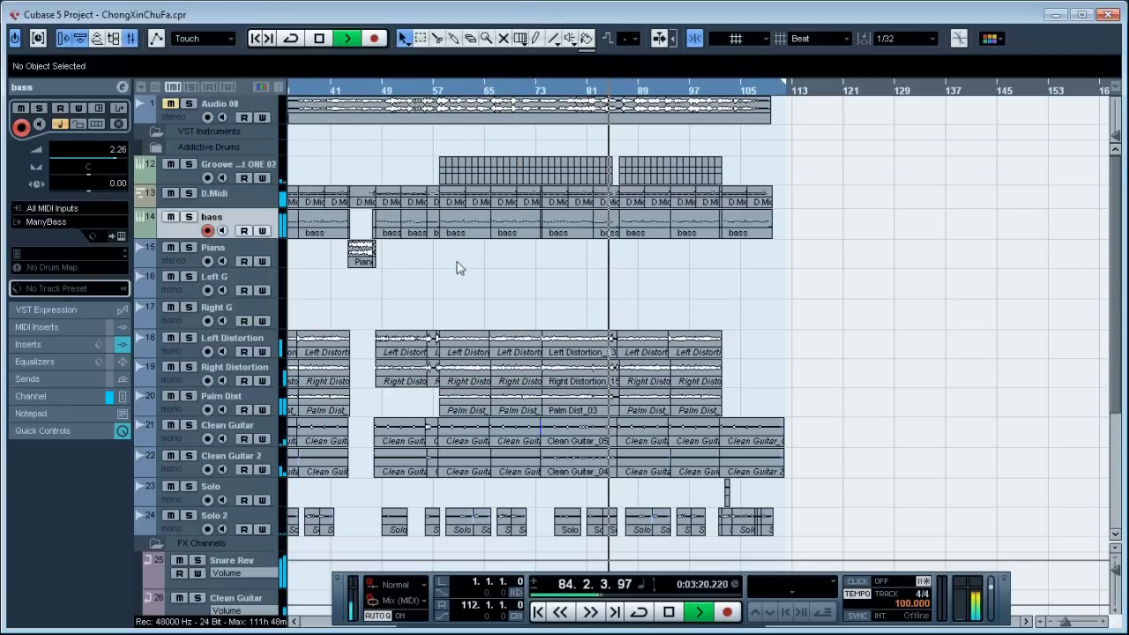
{"action": "left_click", "coordinate": [300, 3]}
{"action": "left_click", "coordinate": [343, 88]}
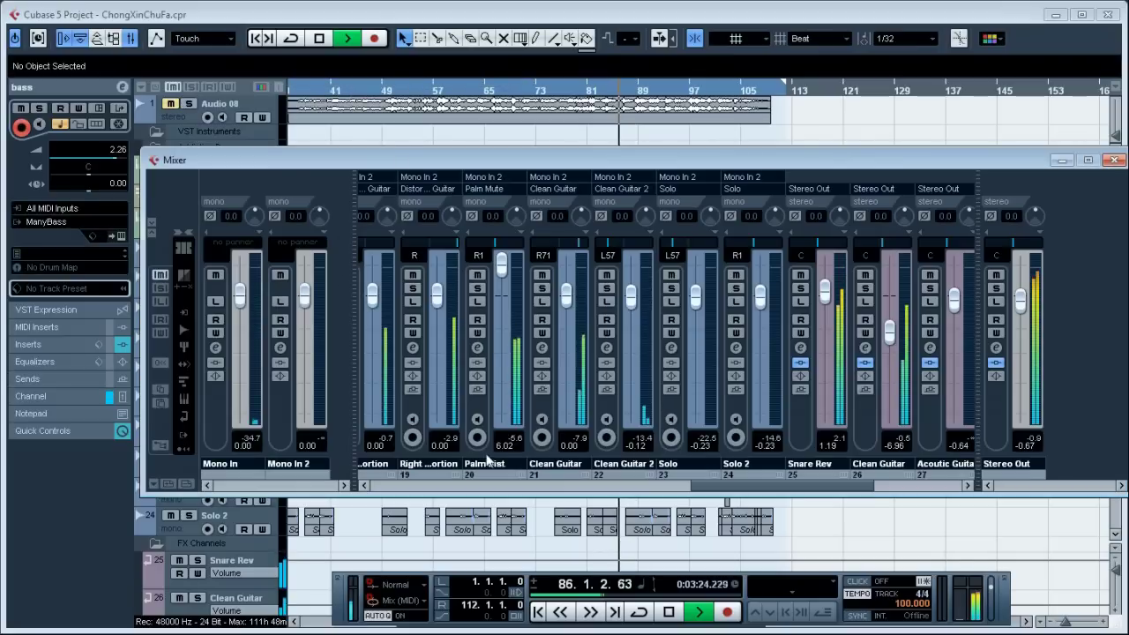
{"action": "left_click", "coordinate": [583, 485]}
{"action": "left_click_drag", "start_coordinate": [582, 488], "coordinate": [533, 494]}
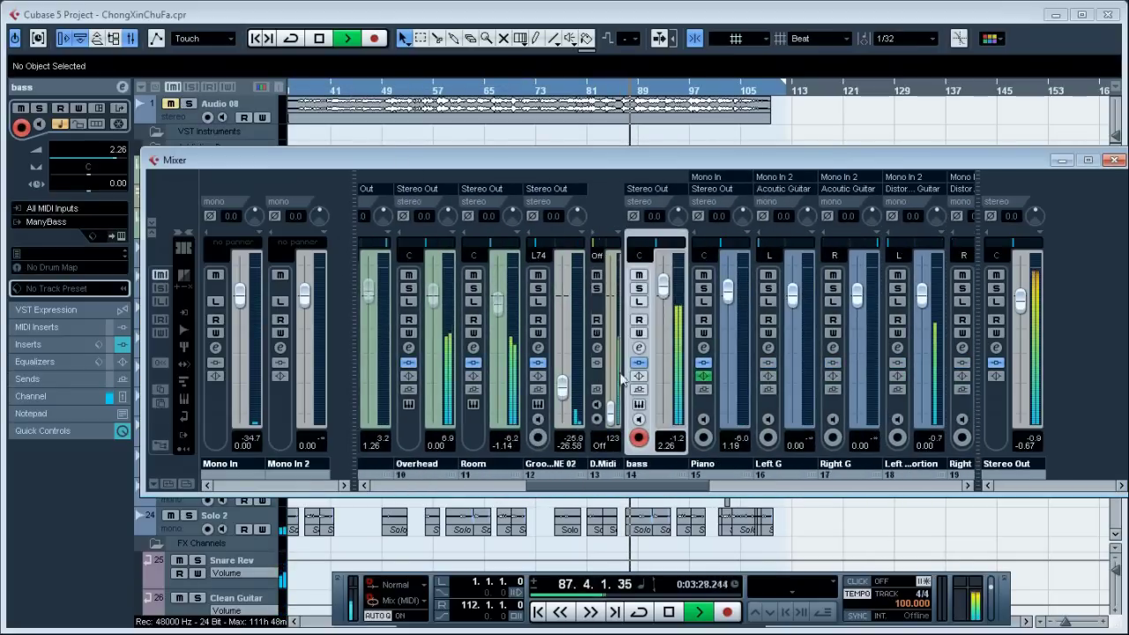
{"action": "left_click", "coordinate": [639, 348]}
{"action": "left_click", "coordinate": [259, 217]}
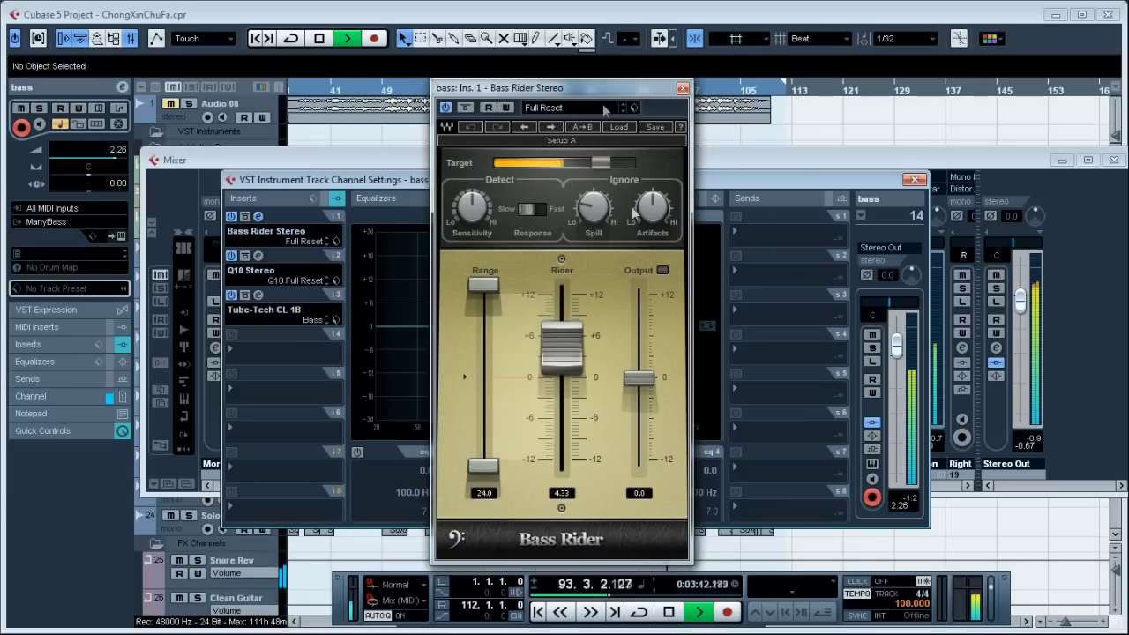
{"action": "left_click", "coordinate": [683, 89]}
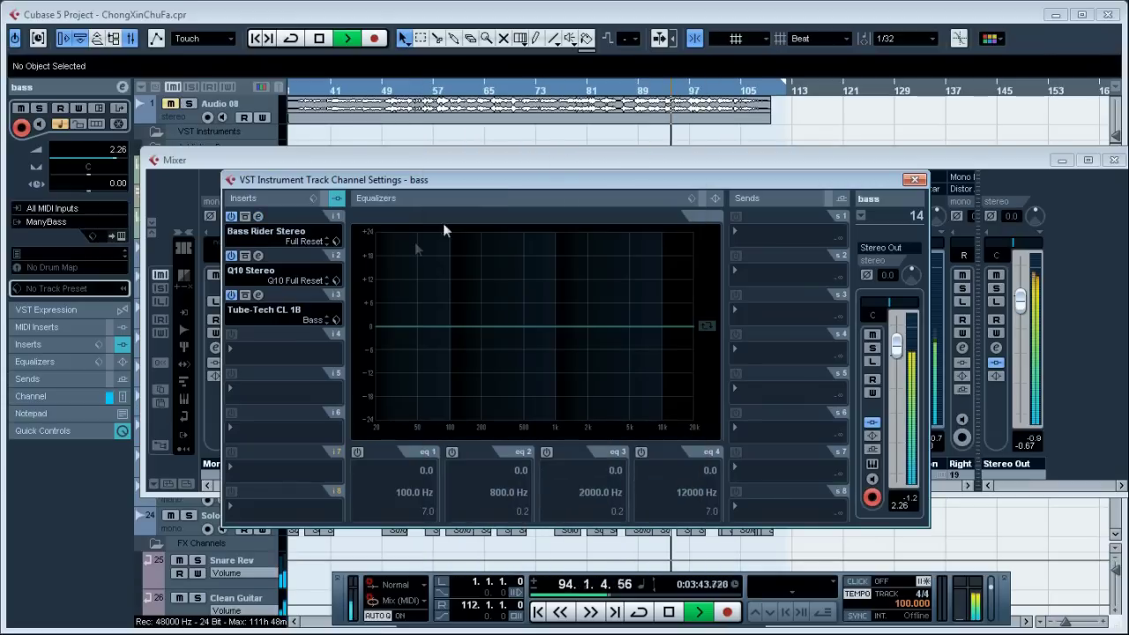
- Review the Tube-Tech CL 1B compressor insert on the bass channel, then close the plug-in, channel settings and mixer
{"action": "left_click", "coordinate": [257, 295]}
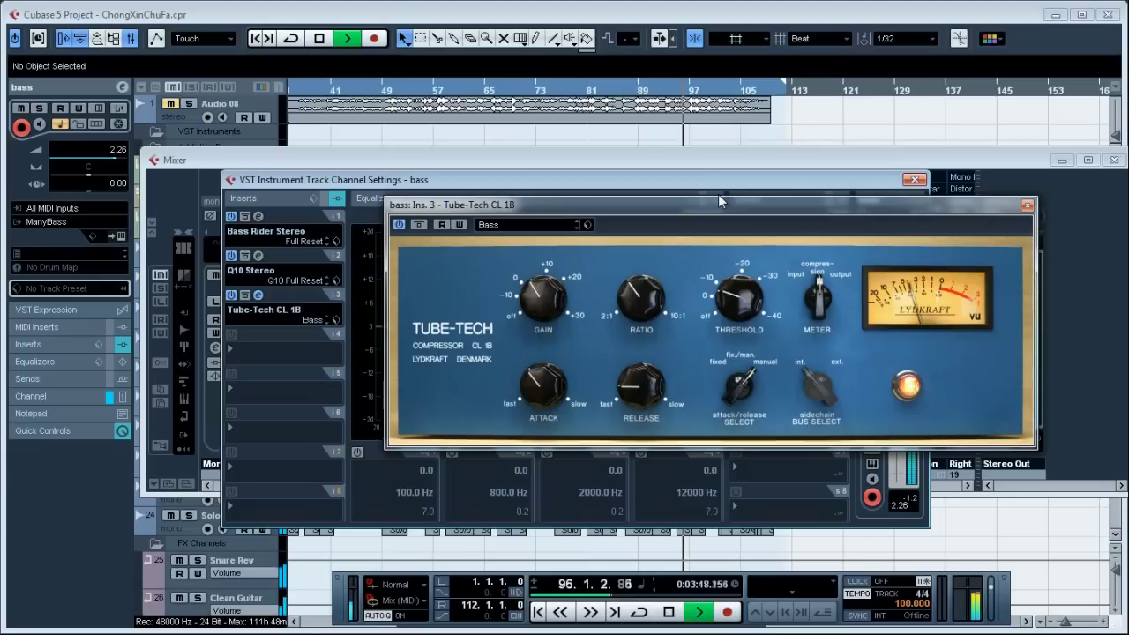
{"action": "left_click", "coordinate": [1027, 207]}
{"action": "left_click", "coordinate": [914, 179]}
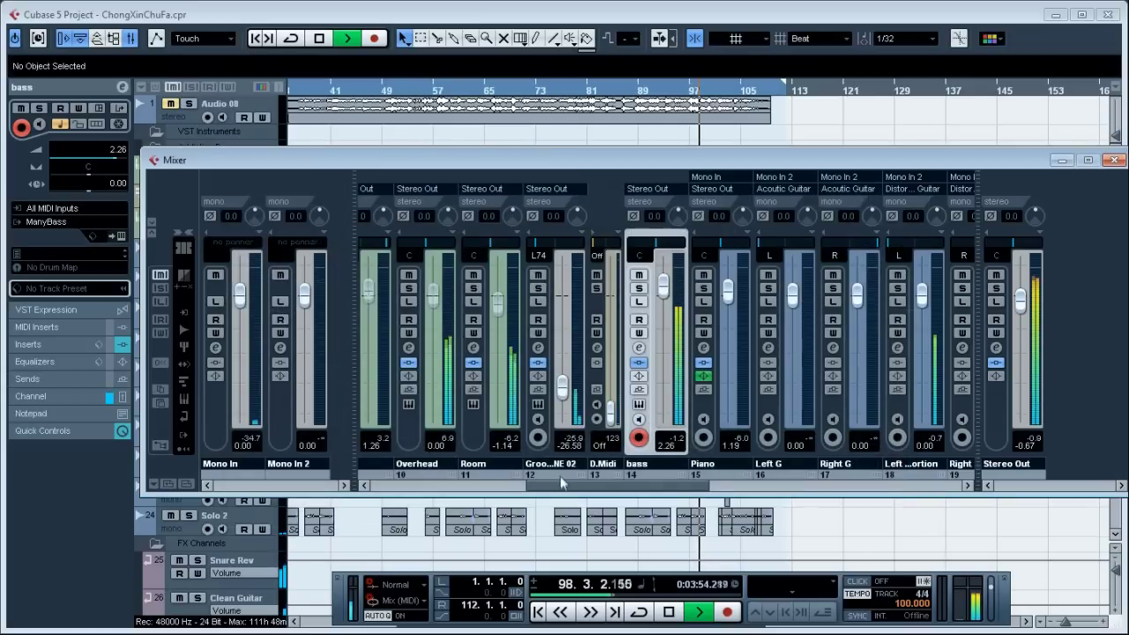
{"action": "left_click_drag", "start_coordinate": [564, 491], "coordinate": [672, 481]}
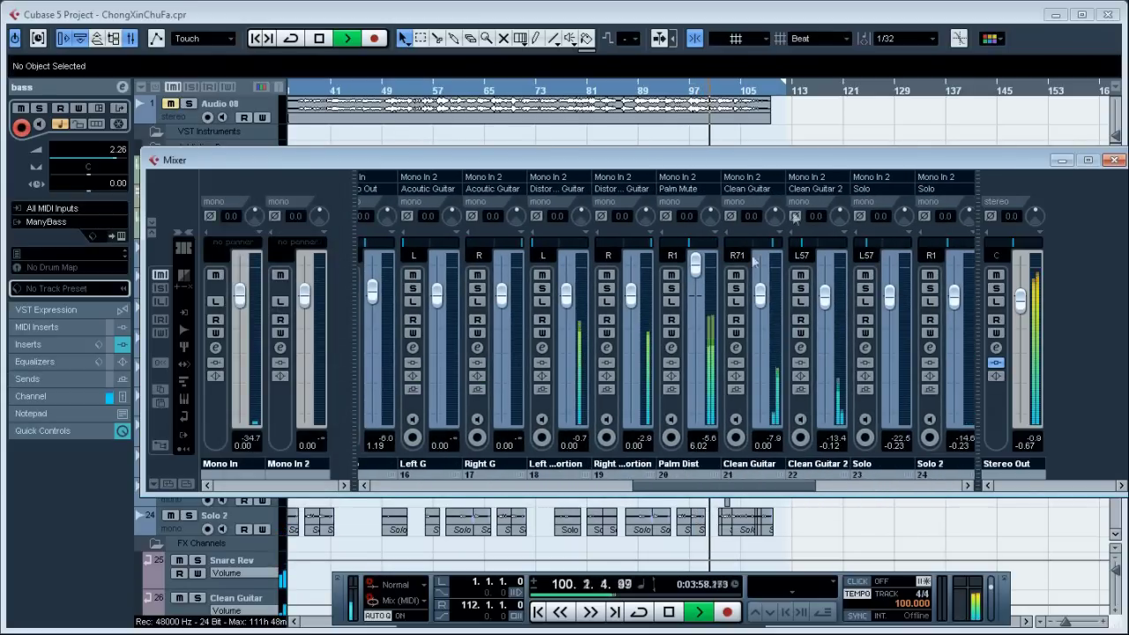
{"action": "left_click", "coordinate": [1114, 161]}
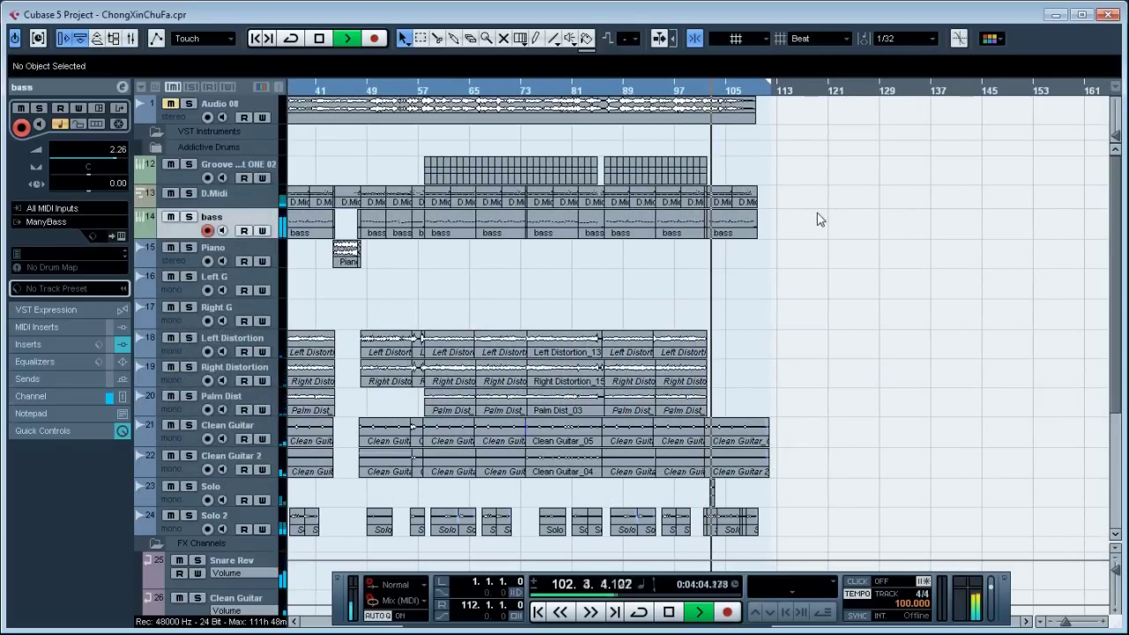
- Examine the guitar and Solo 2 clips up close around the end of the arrangement, from about bar 96 to 111
{"action": "scroll", "coordinate": [862, 244], "scroll_direction": "down", "scroll_amount": 6}
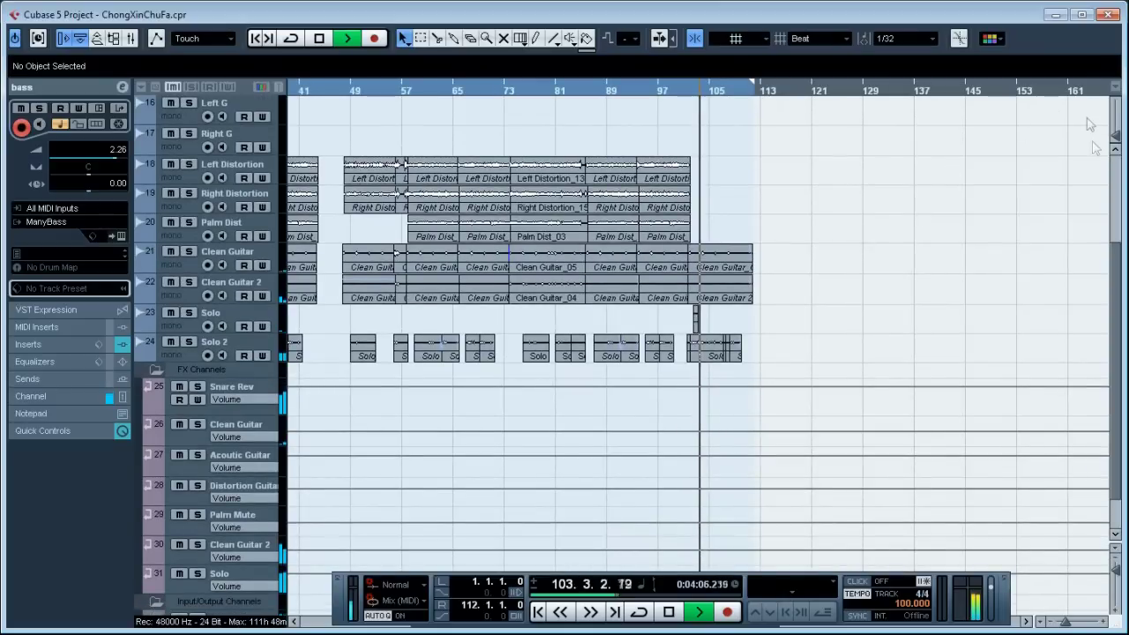
{"action": "left_click", "coordinate": [1116, 615]}
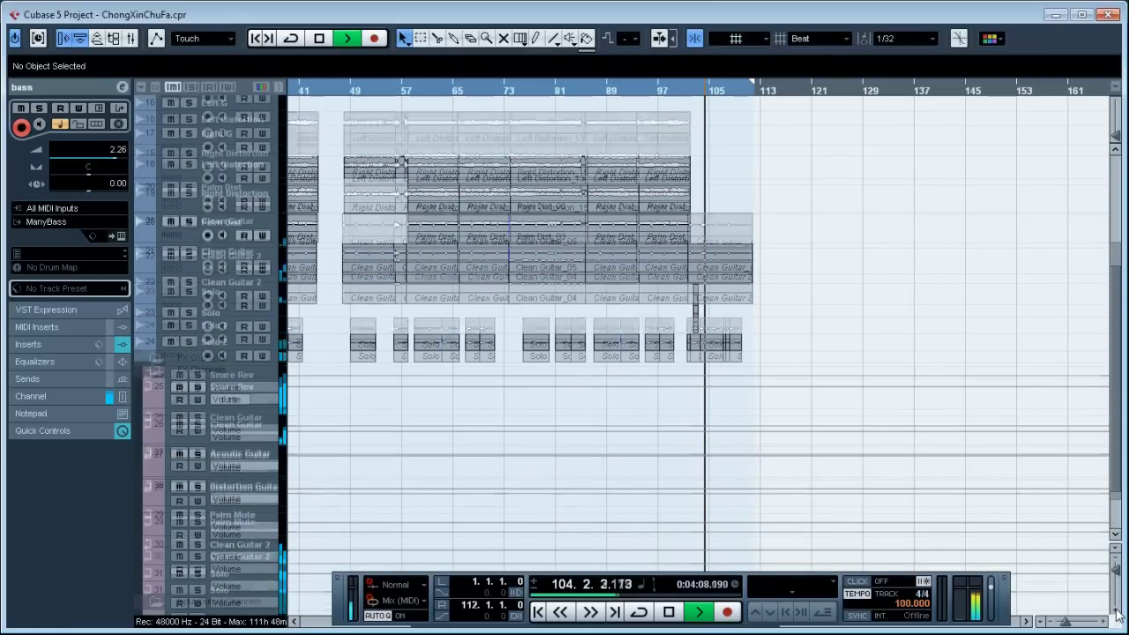
{"action": "left_click", "coordinate": [1102, 624]}
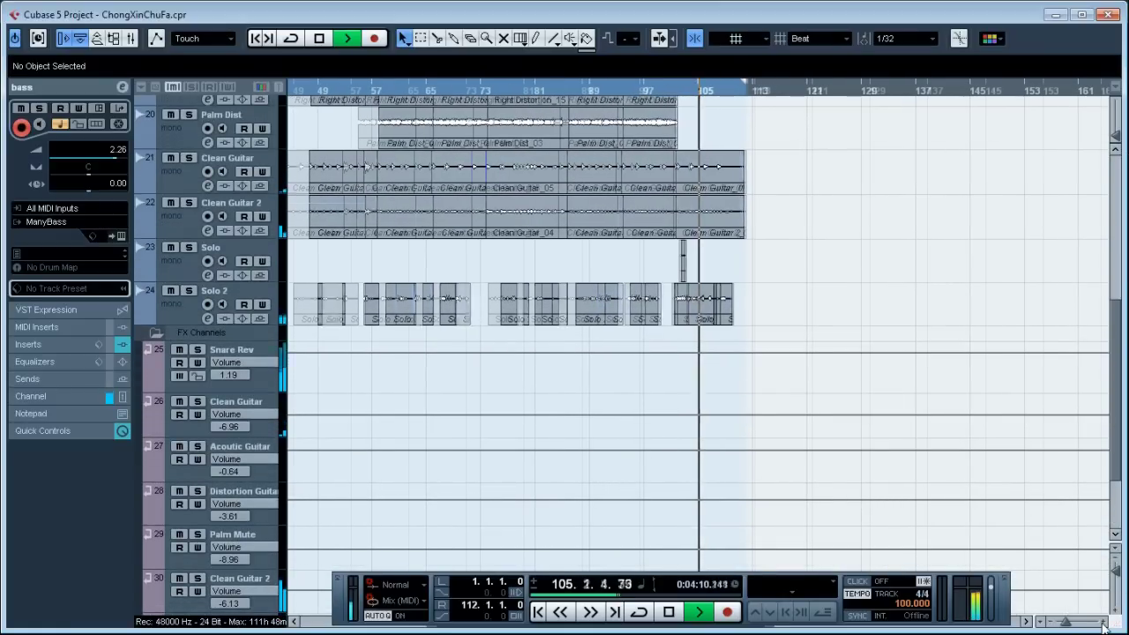
{"action": "left_click", "coordinate": [1102, 625]}
{"action": "left_click", "coordinate": [1102, 624]}
{"action": "left_click", "coordinate": [1103, 624]}
{"action": "left_click", "coordinate": [1102, 625]}
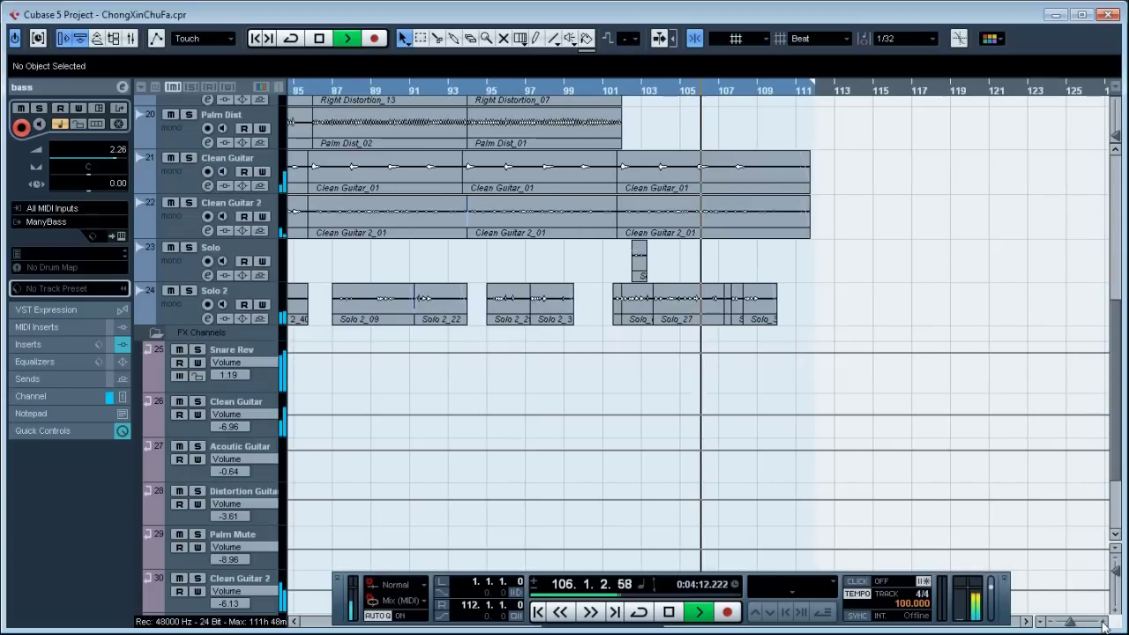
{"action": "left_click", "coordinate": [1103, 624]}
{"action": "left_click", "coordinate": [1102, 624]}
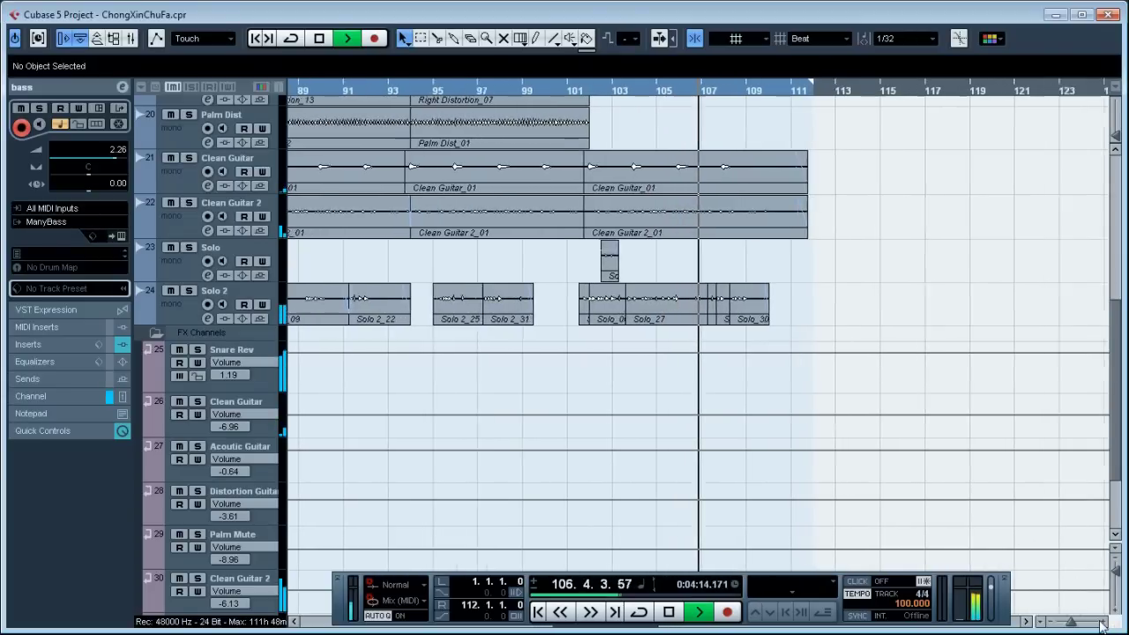
{"action": "left_click", "coordinate": [1102, 624]}
{"action": "scroll", "coordinate": [851, 307], "scroll_direction": "up", "scroll_amount": 2}
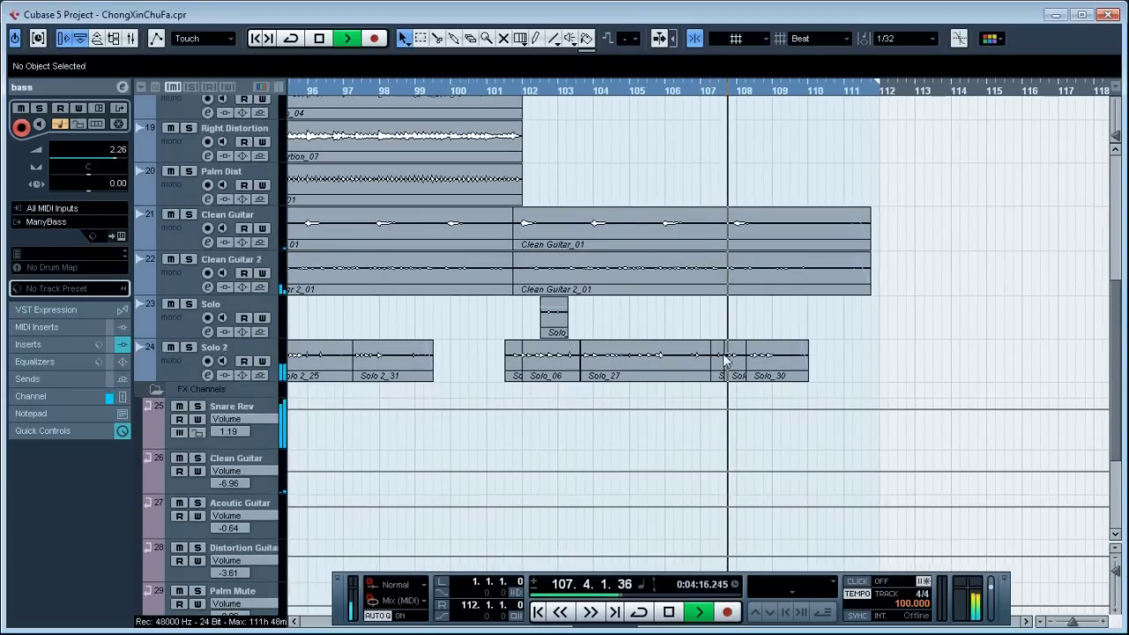
{"action": "scroll", "coordinate": [893, 325], "scroll_direction": "up", "scroll_amount": 1}
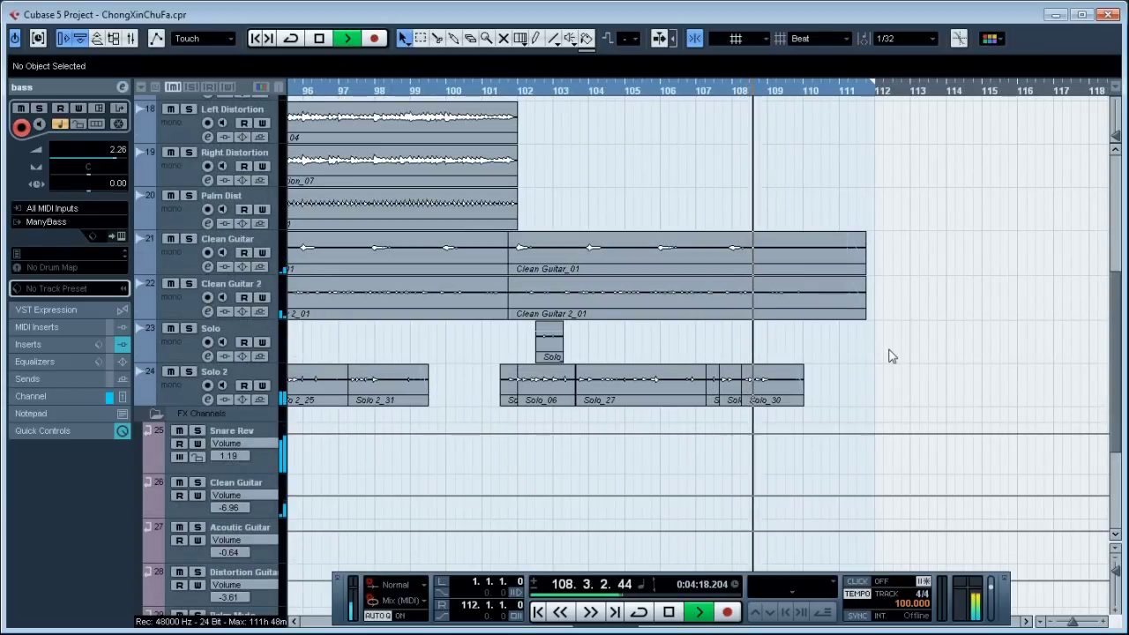